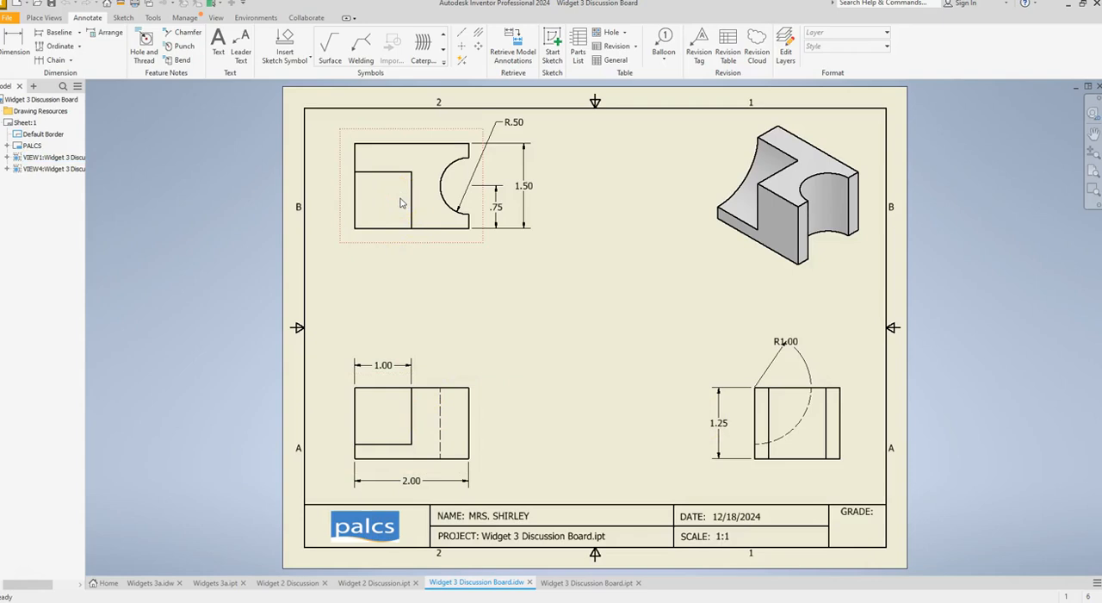
Create a new part file from the Standard.ipt template.
click(763, 444)
click(579, 584)
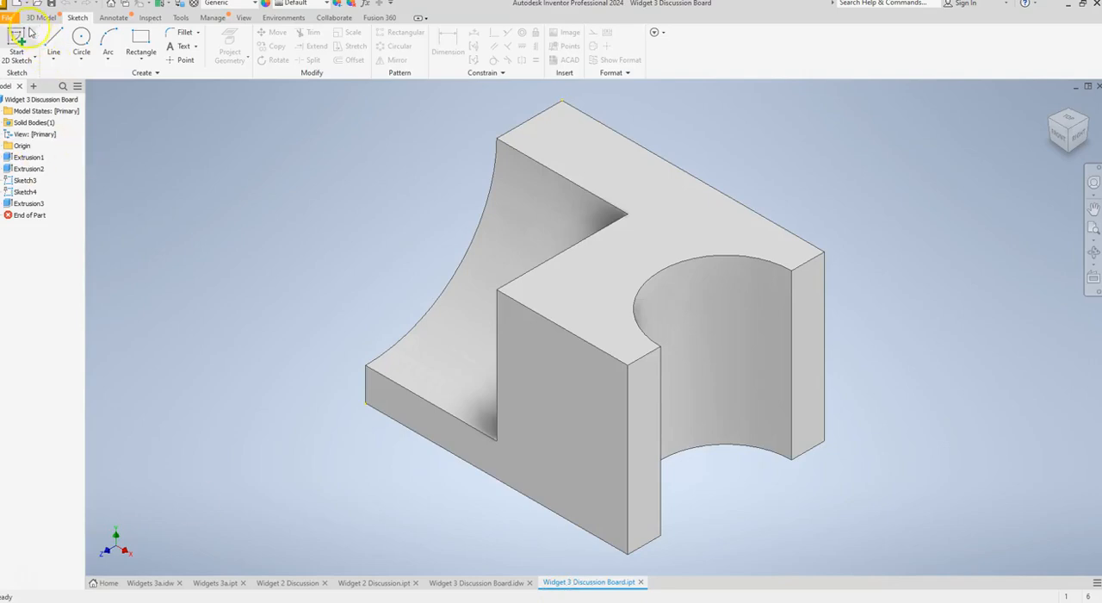
click(10, 19)
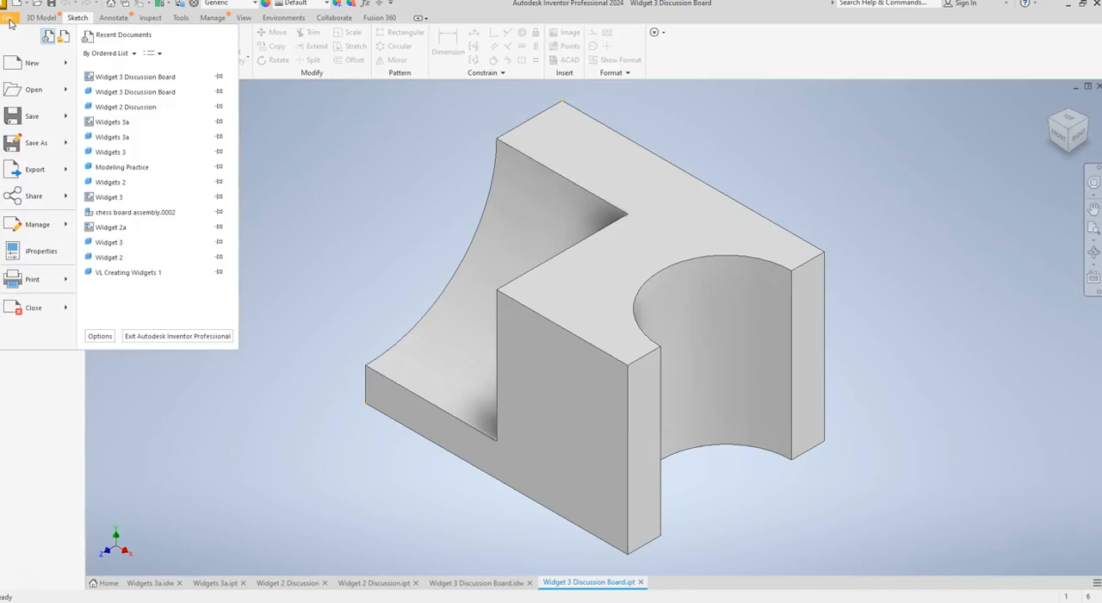
click(32, 63)
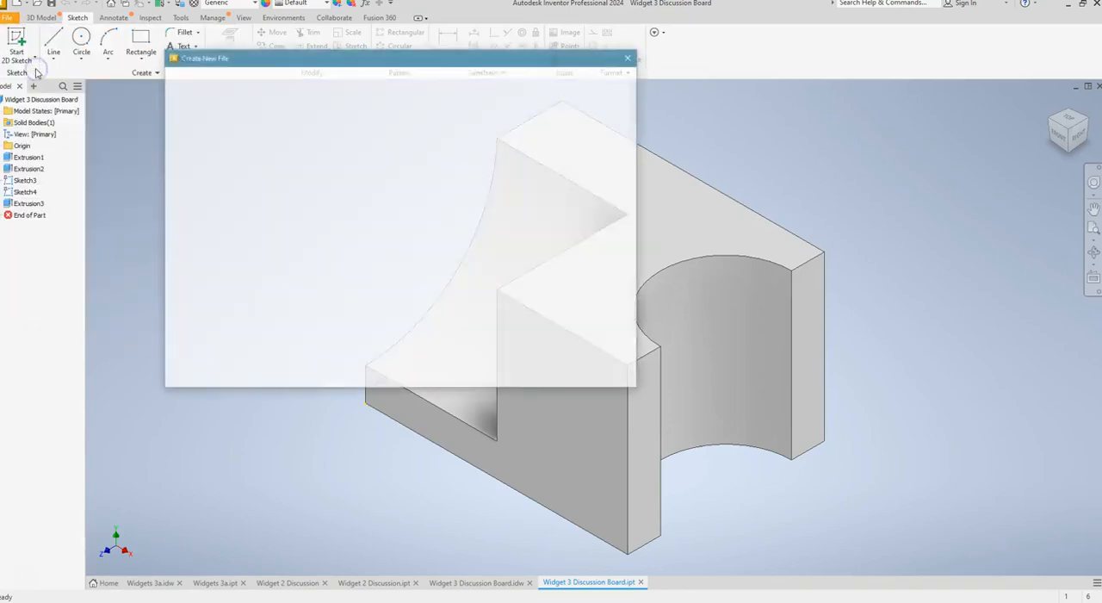
click(396, 125)
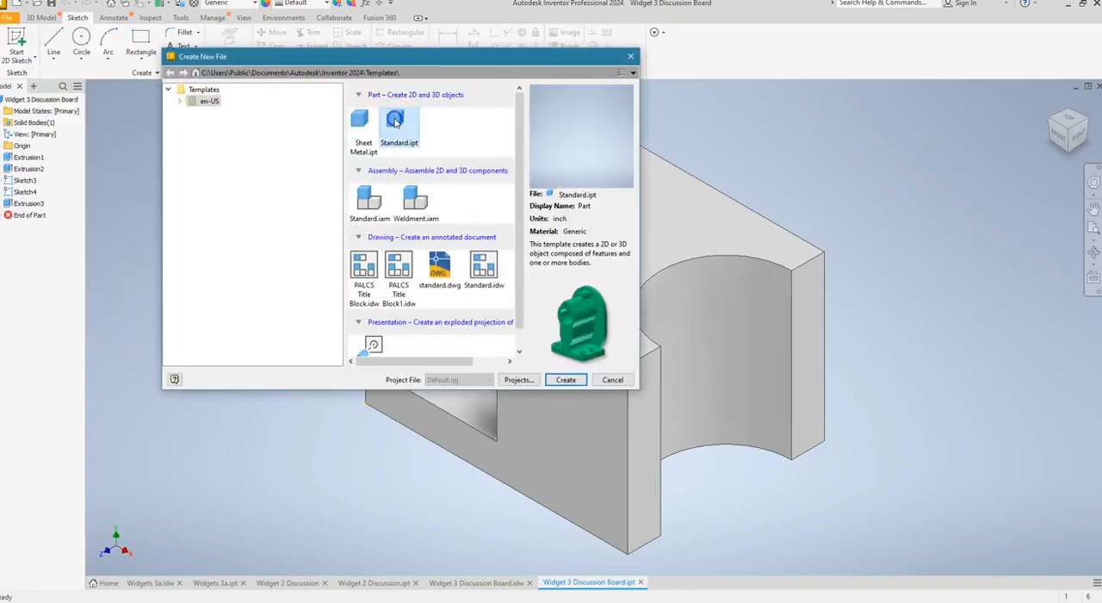
click(566, 380)
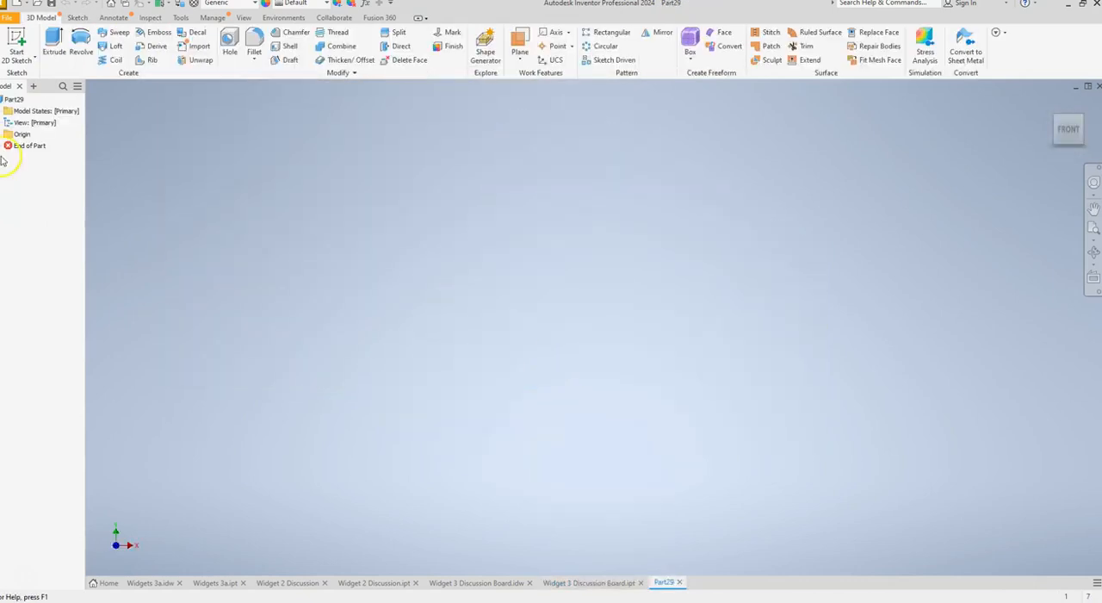
Start a 2D sketch on the front (XY) plane and check the front view's overall dimensions in the Widget 3 Discussion Board drawing.
click(16, 43)
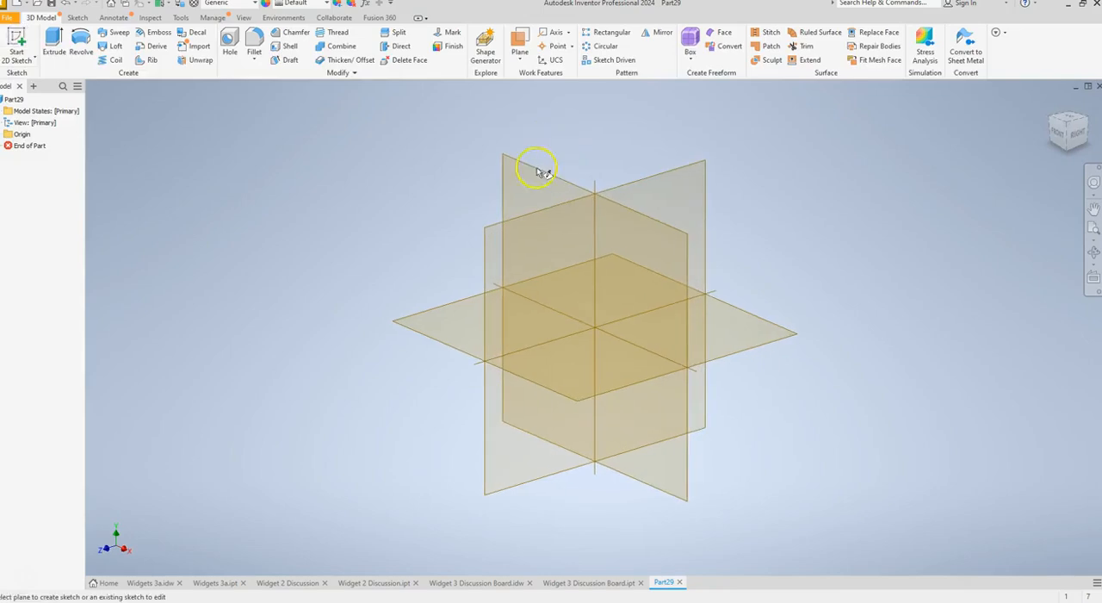
click(517, 190)
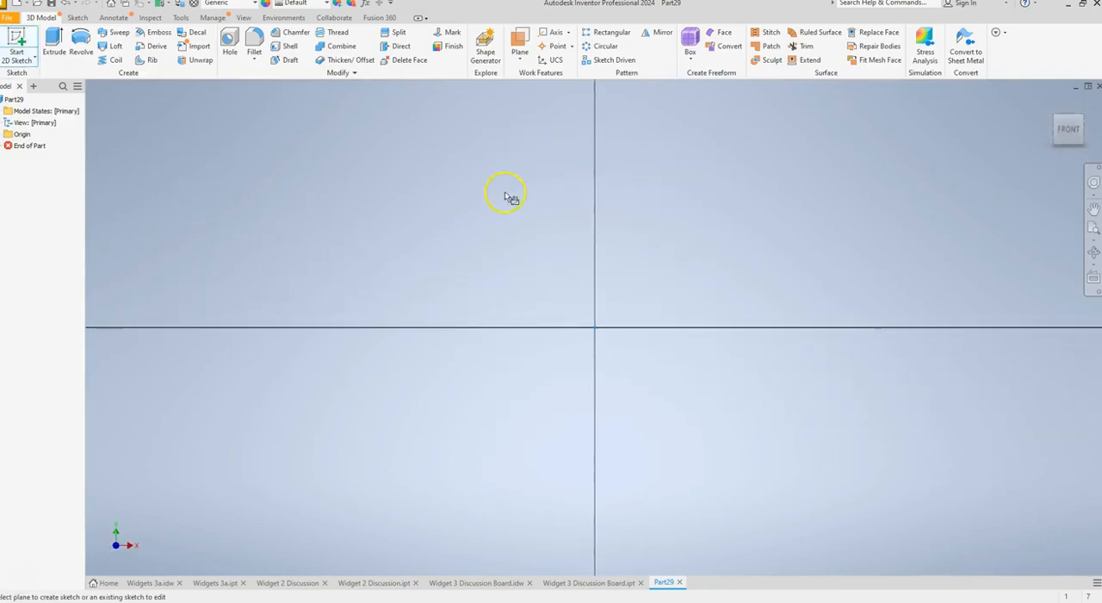
click(498, 583)
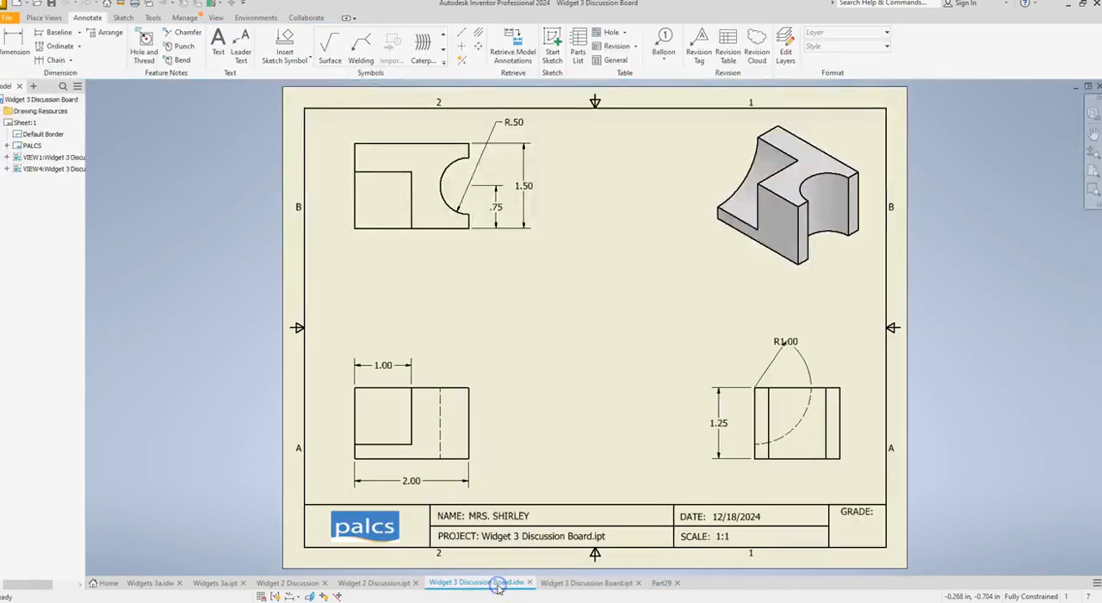
click(389, 482)
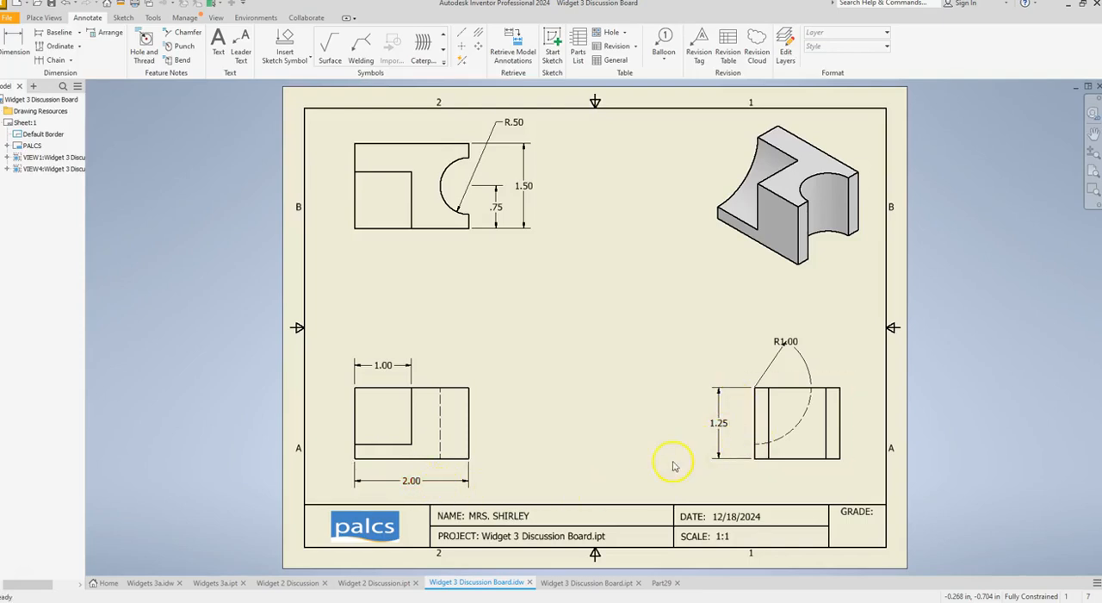
click(656, 586)
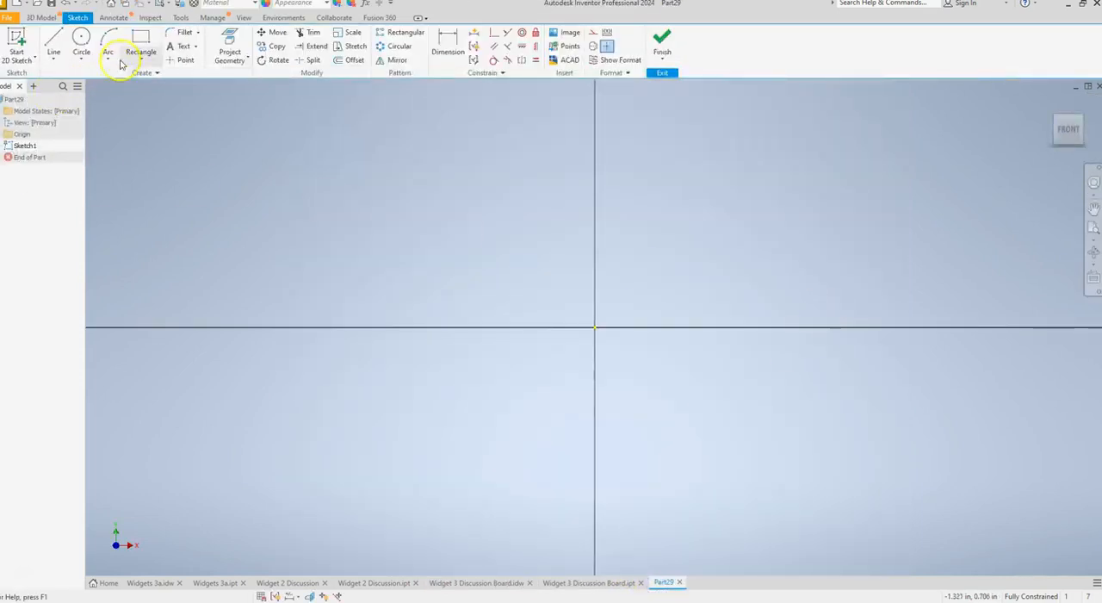
Sketch a rectangle from the origin, 2 in wide and 1.25 in high.
click(140, 39)
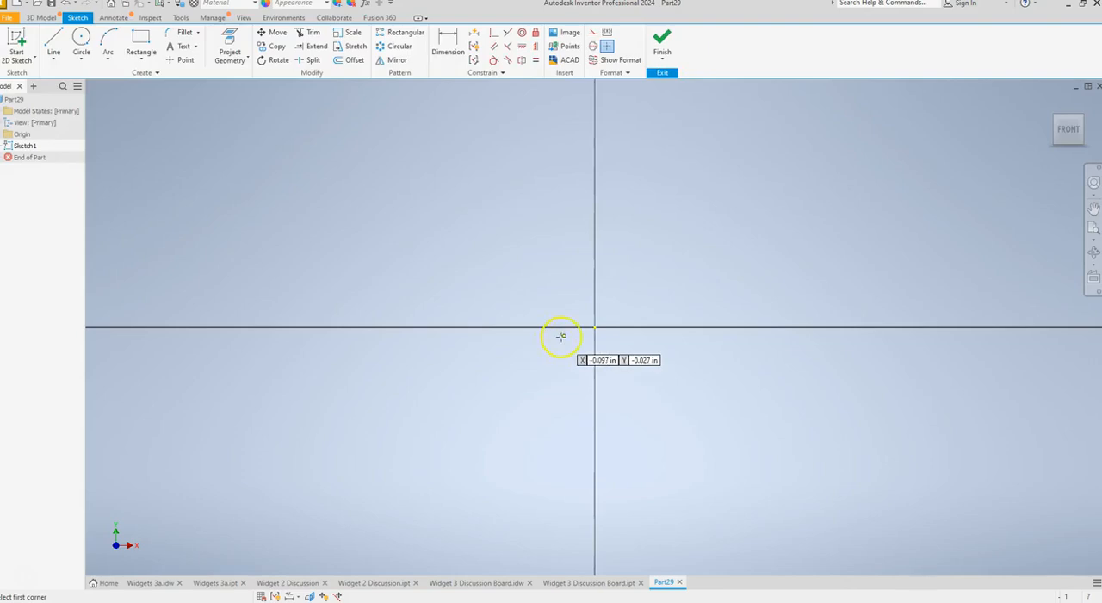
click(594, 327)
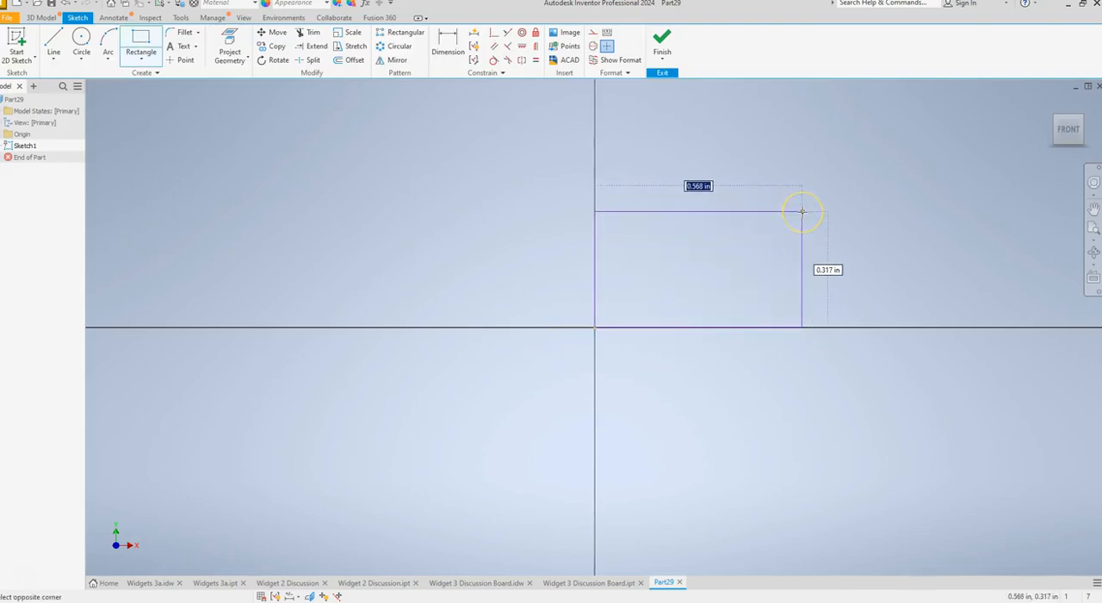
text(2)
key(Tab)
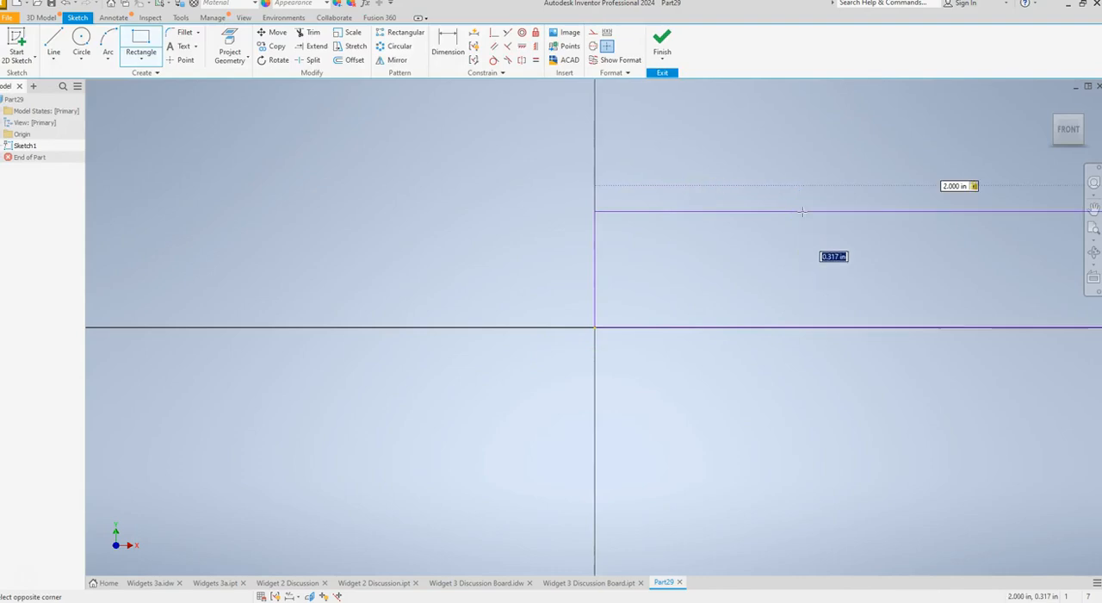
text(1.25)
key(Return)
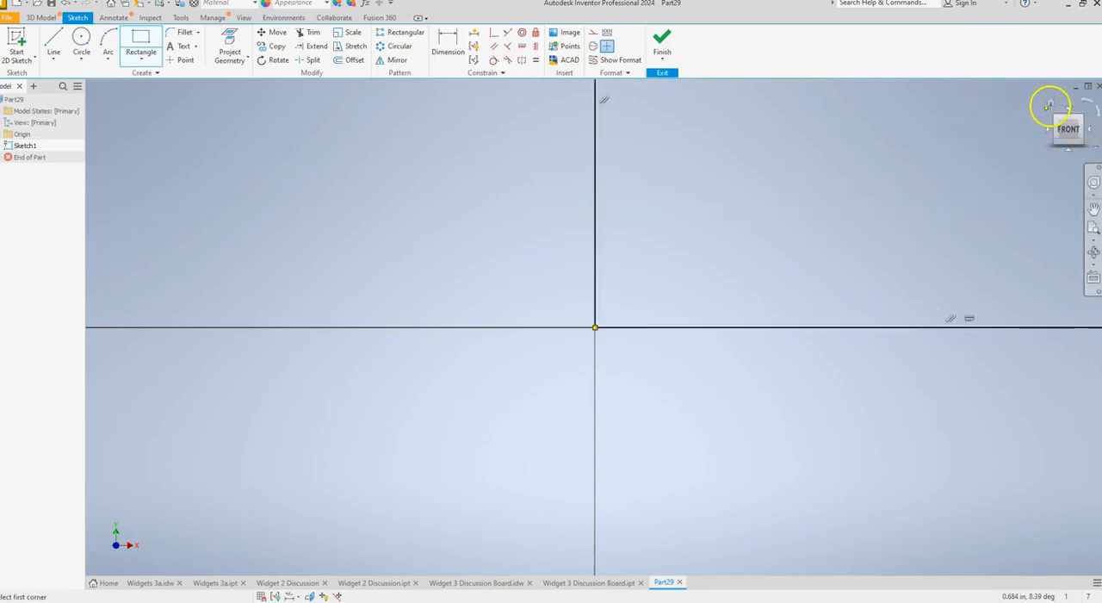
Extrude the rectangle to the 1.50 in depth given in the drawing's top view.
click(1052, 101)
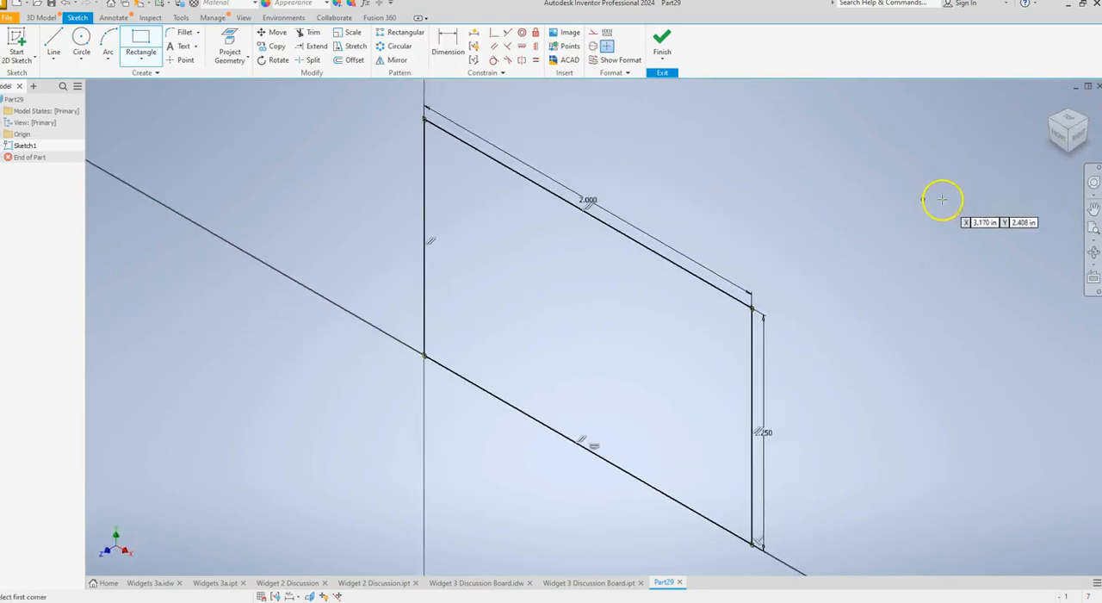
click(40, 17)
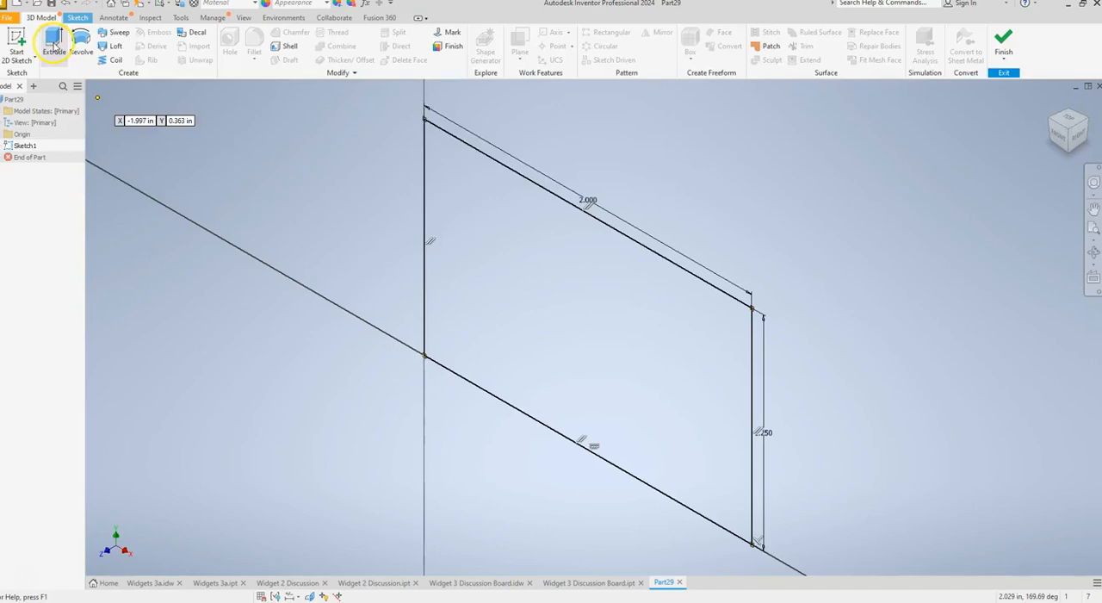
click(53, 39)
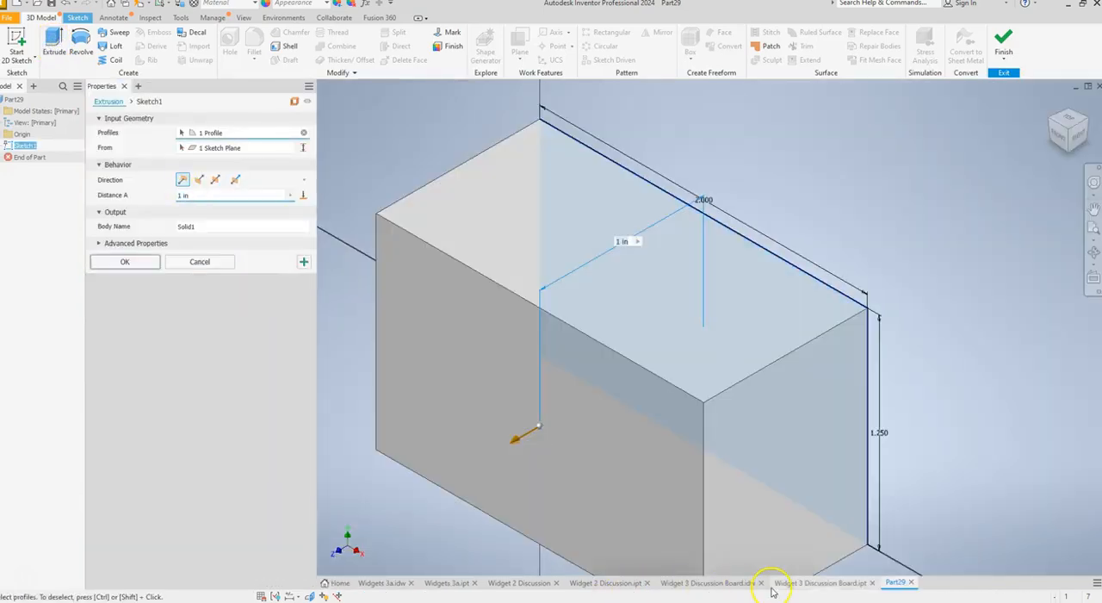
click(708, 583)
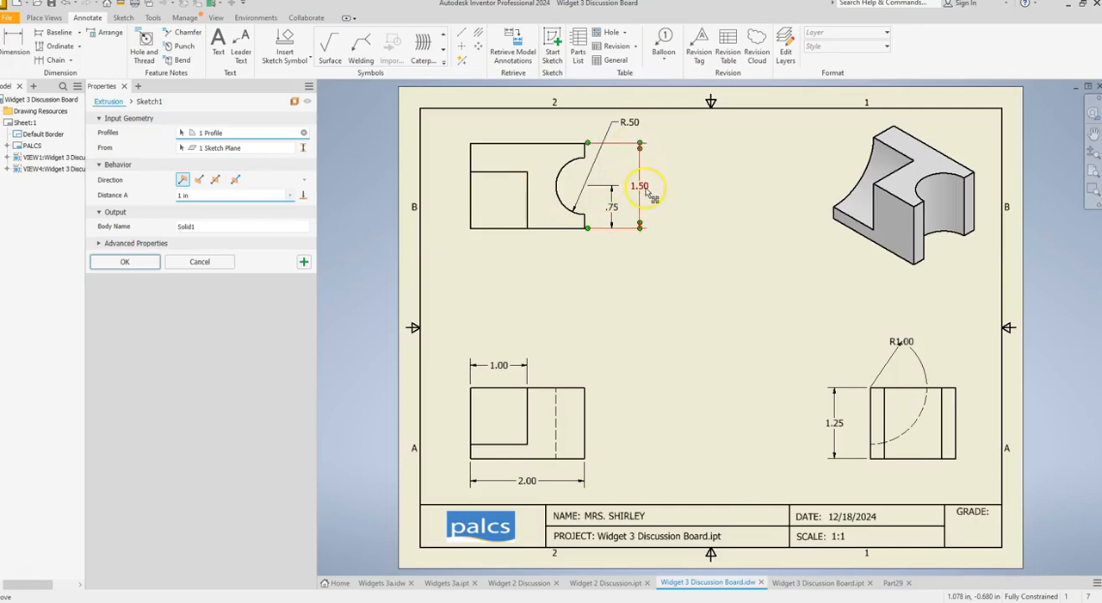
click(629, 343)
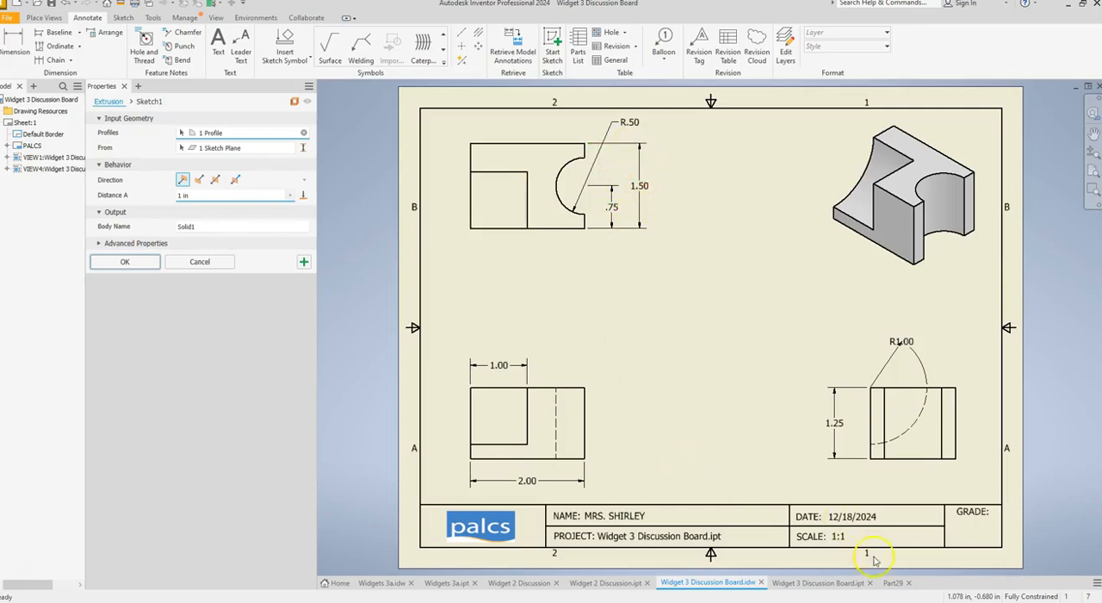
click(890, 583)
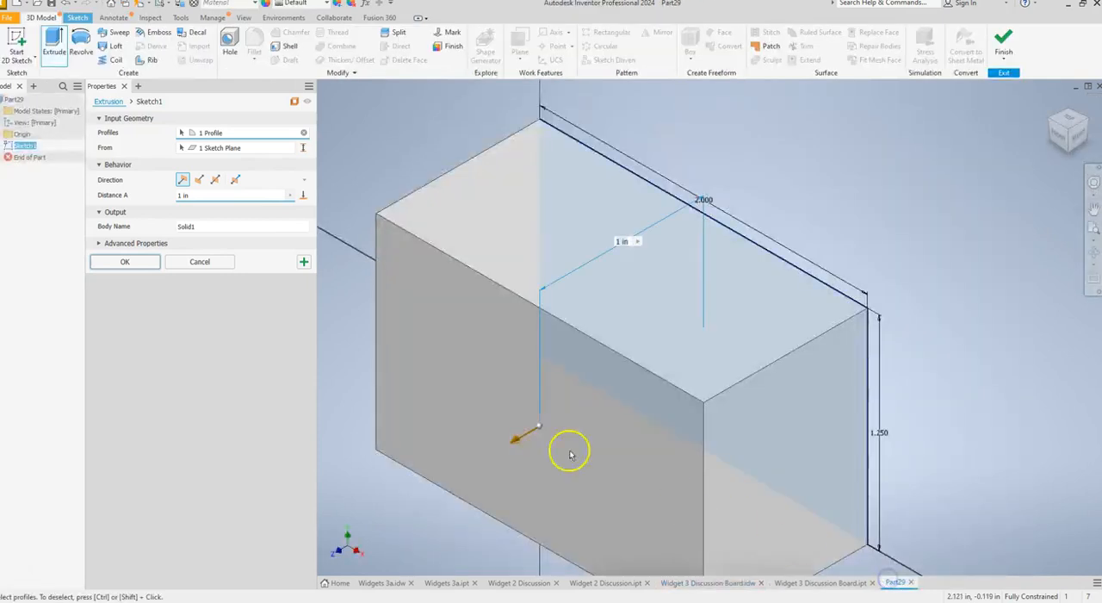
double_click(194, 195)
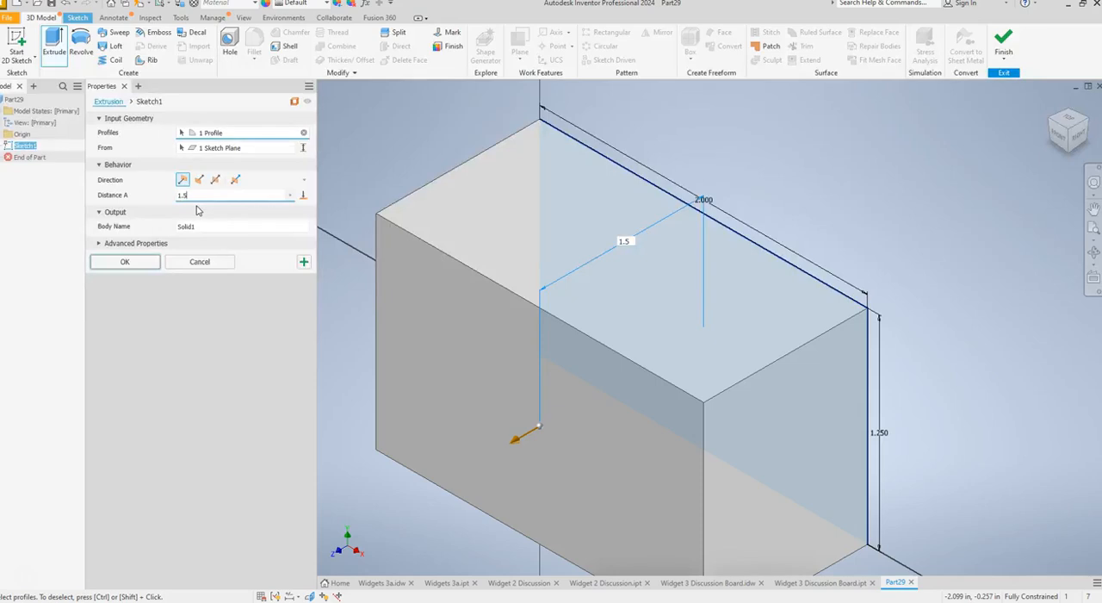
text(1.50)
key(Return)
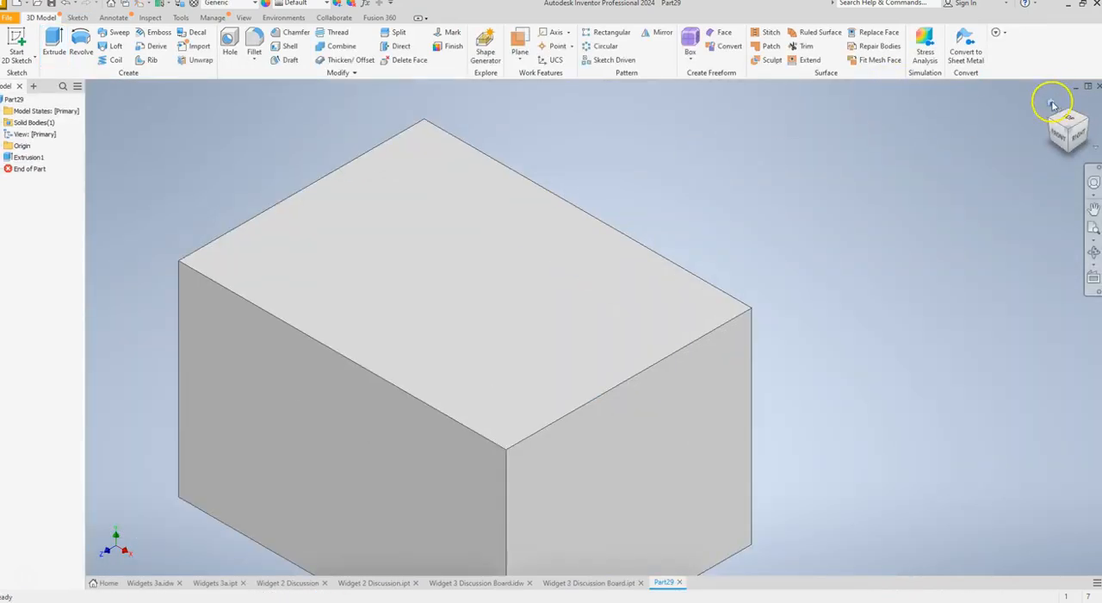
click(1052, 101)
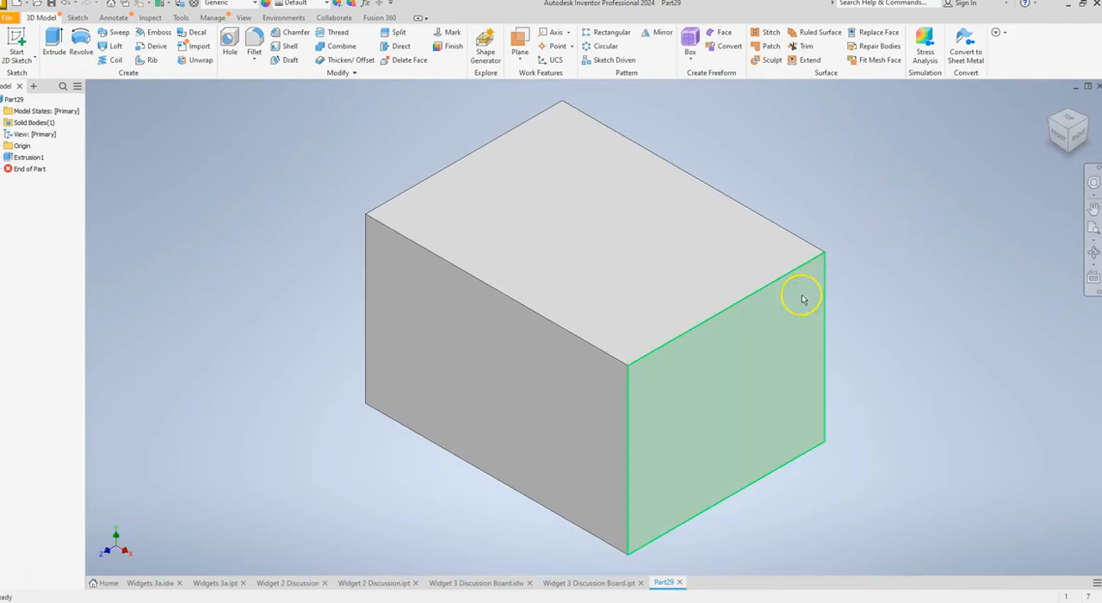
Examine the finished Widget 3 model and its drawing for the radius and centre position of the semicircular cutout.
click(819, 315)
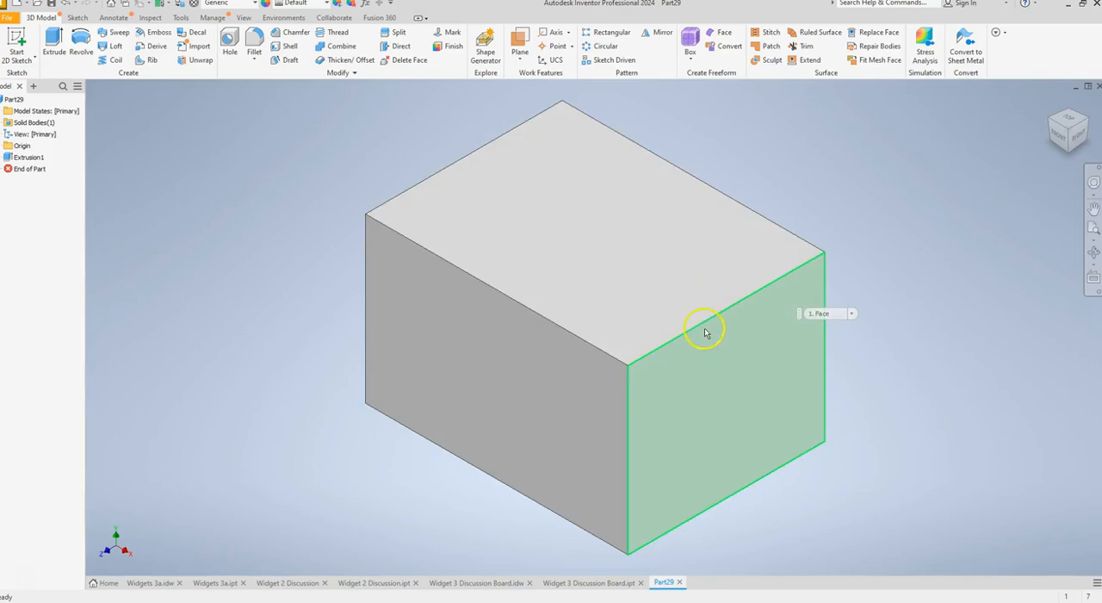
click(573, 585)
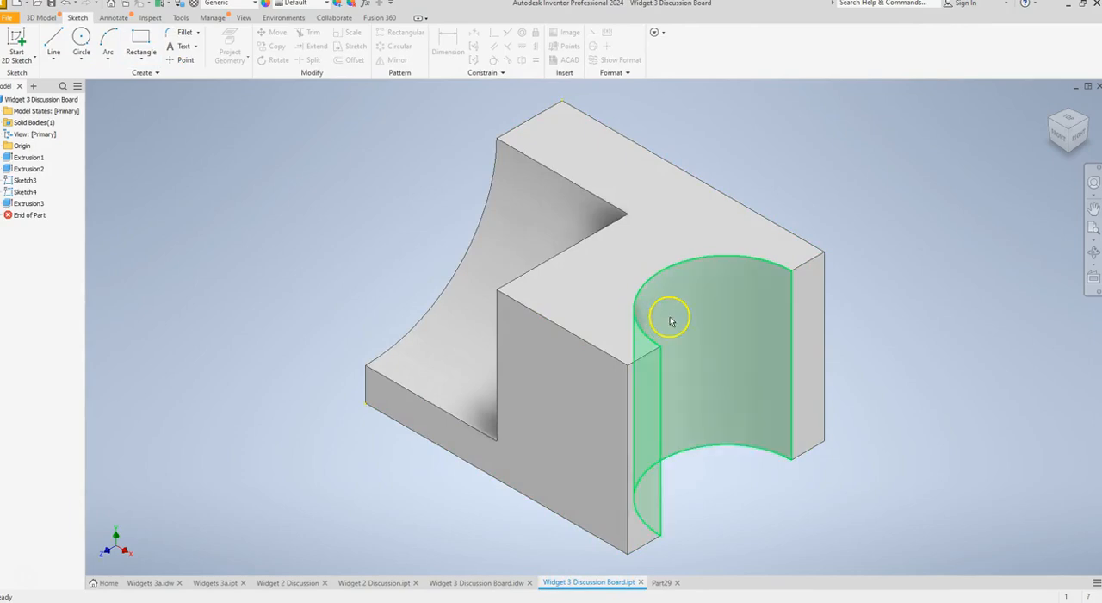
click(502, 583)
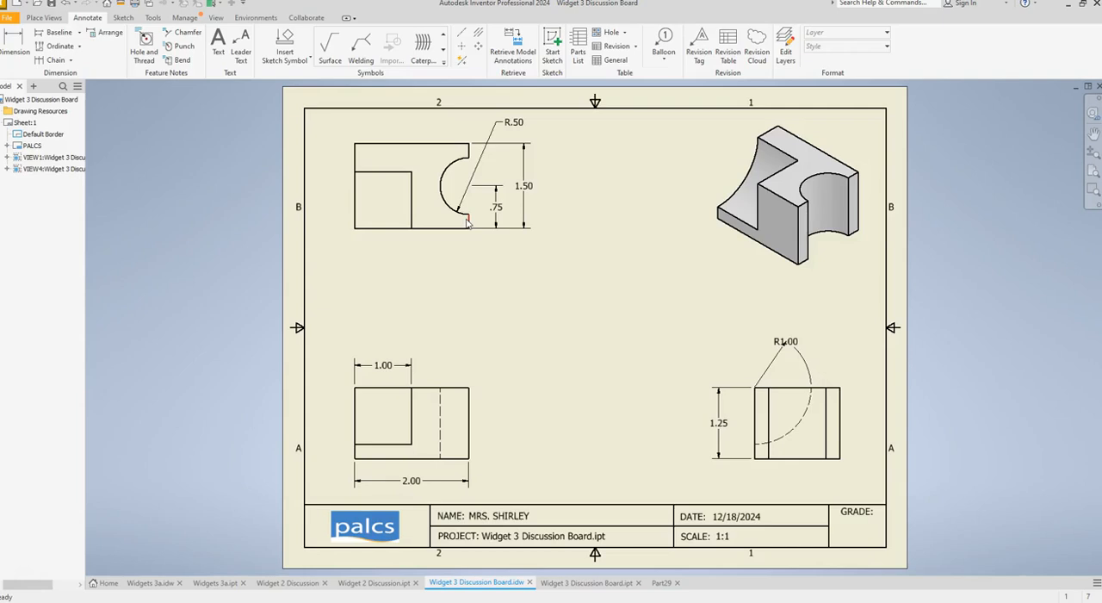
click(497, 212)
click(497, 187)
click(459, 375)
click(665, 585)
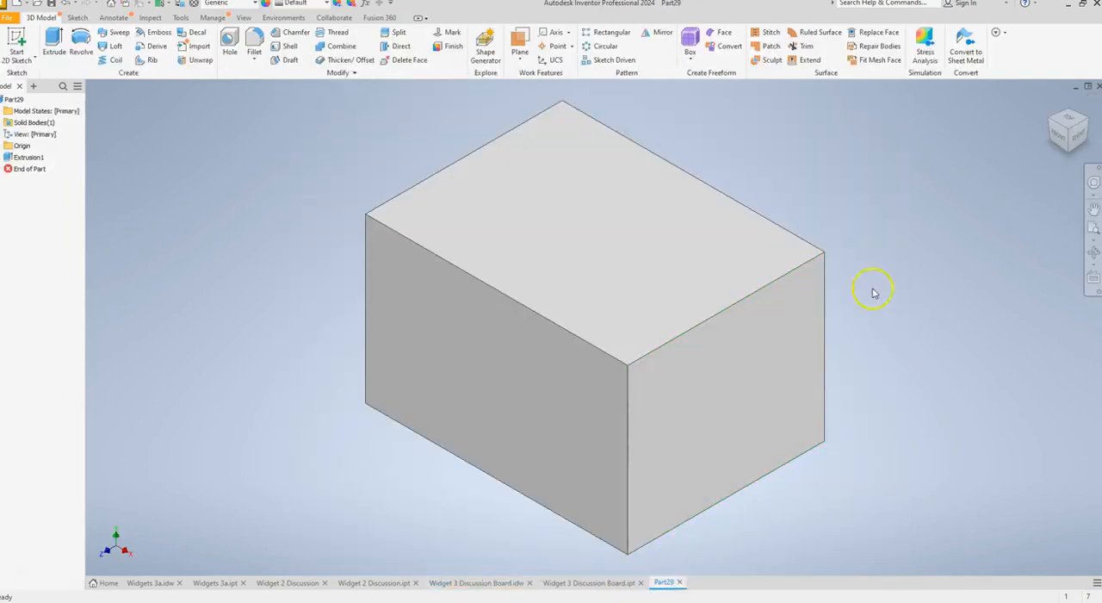
Start a 2D sketch on the top face of the block.
click(1069, 125)
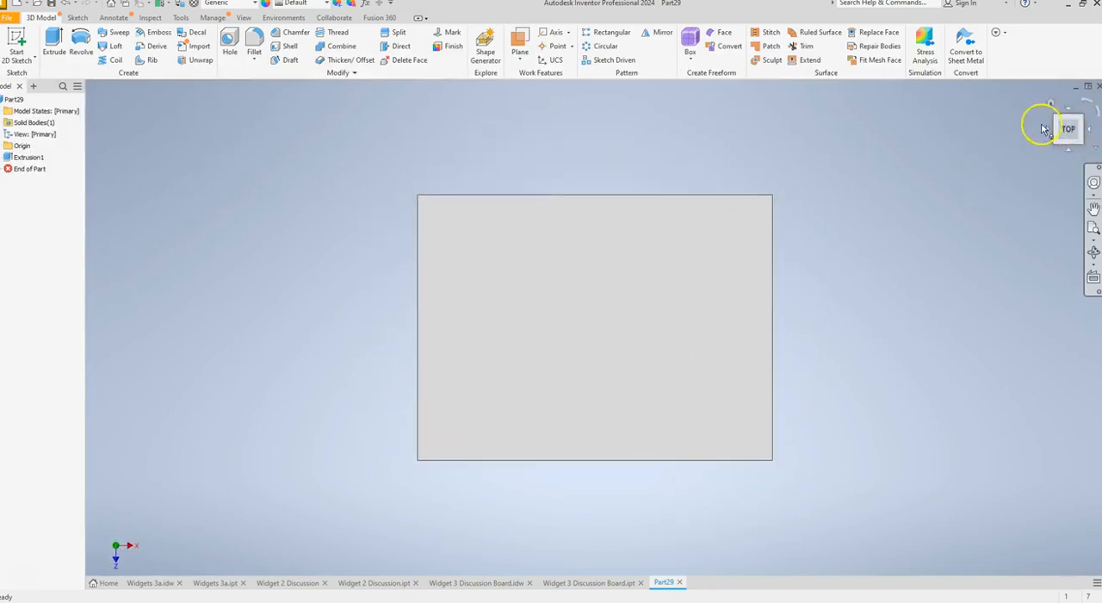
click(16, 38)
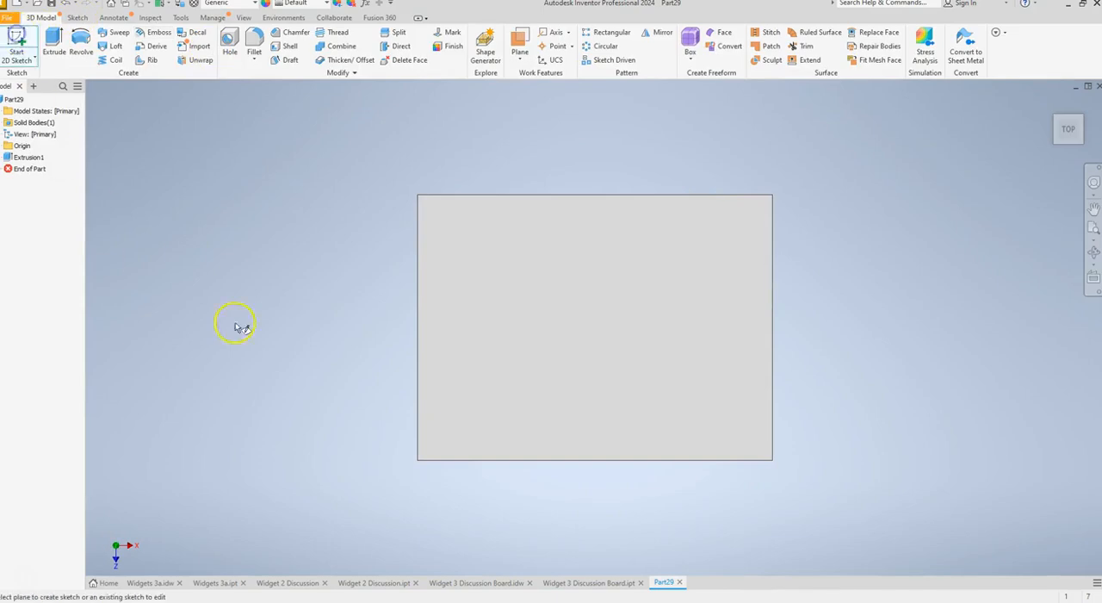
click(681, 317)
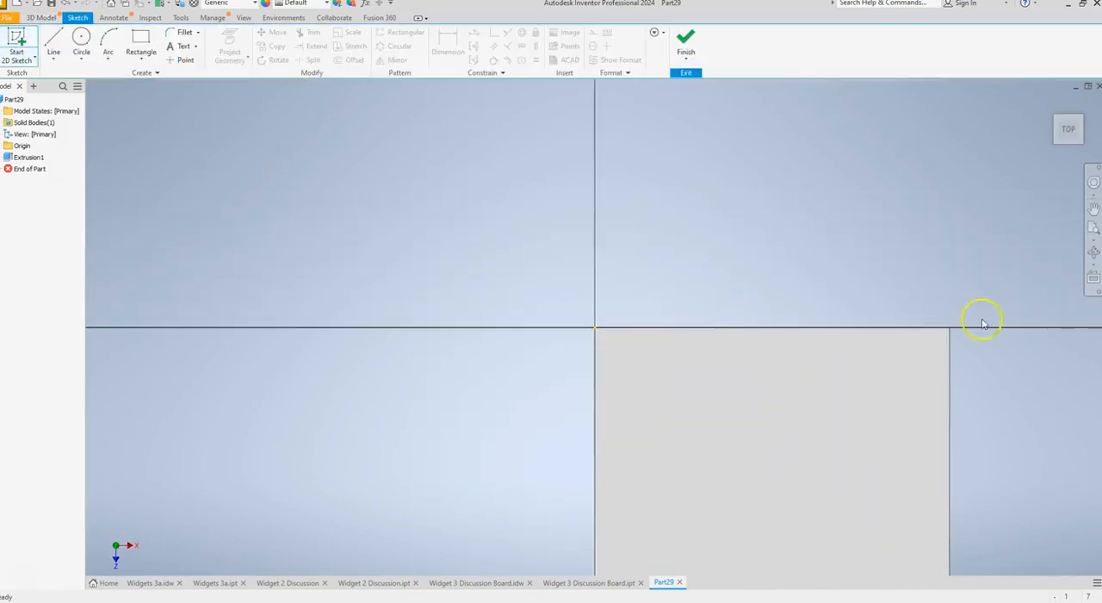
click(1094, 210)
drag(823, 467, 551, 330)
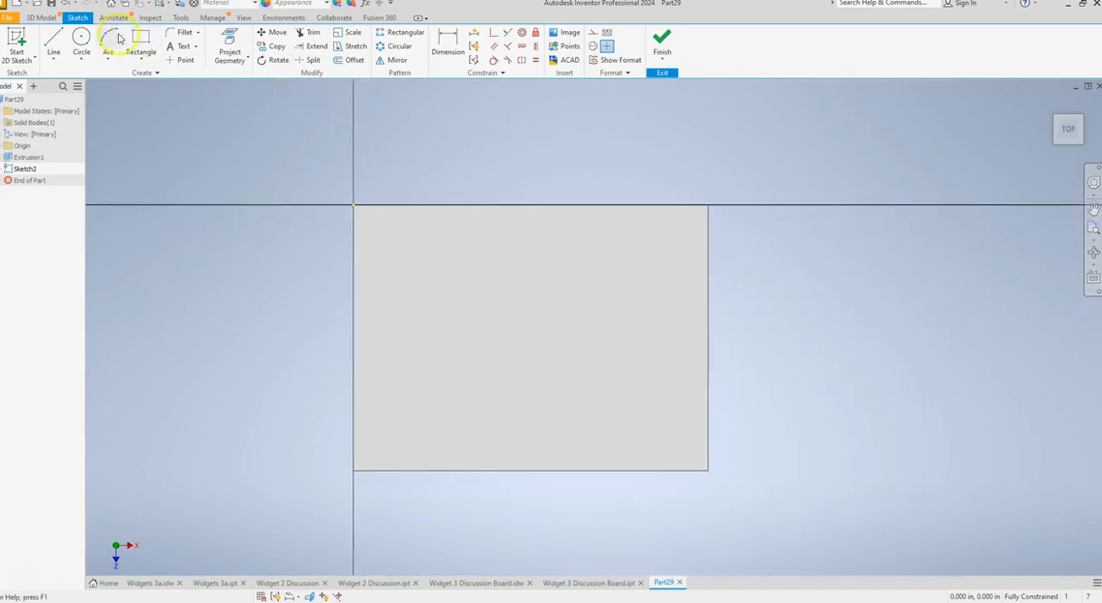
Draw a circle 1 in in diameter centred on the midpoint of the top face's right edge.
click(81, 38)
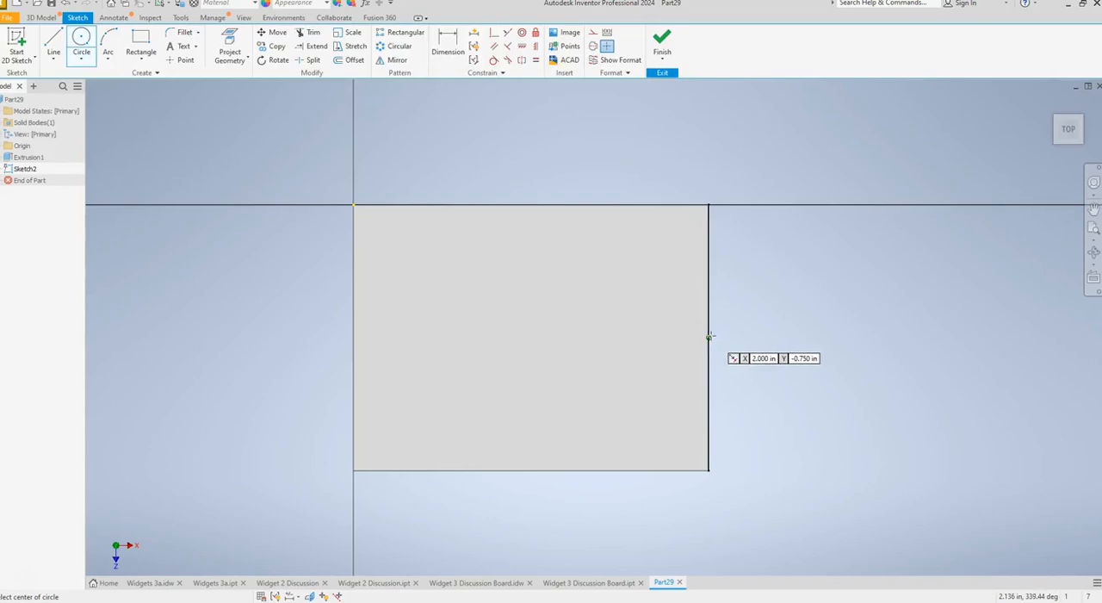
click(708, 336)
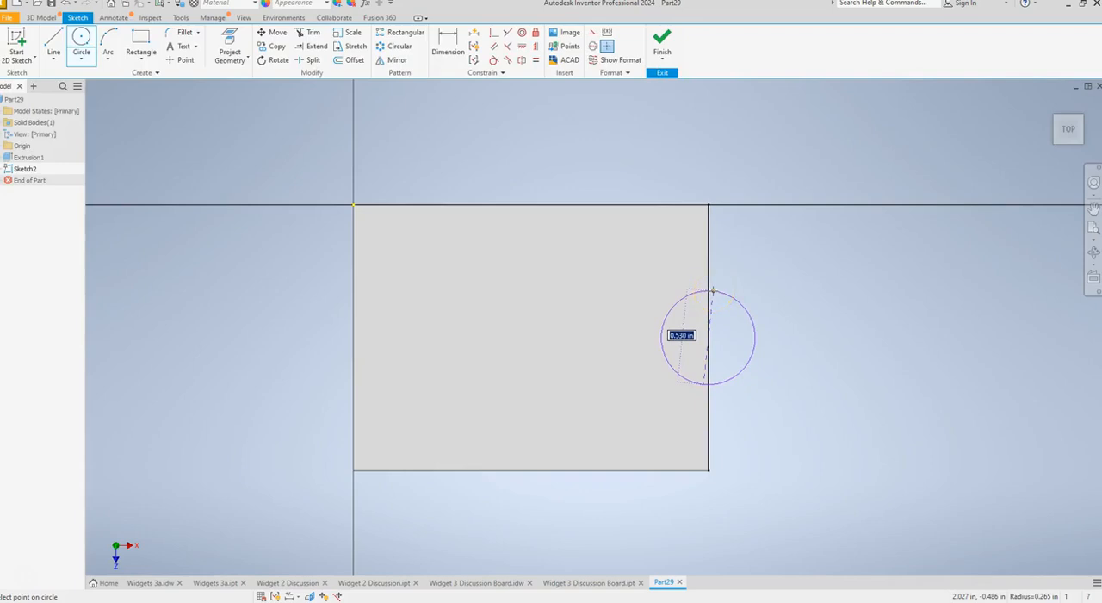
text(1)
key(Return)
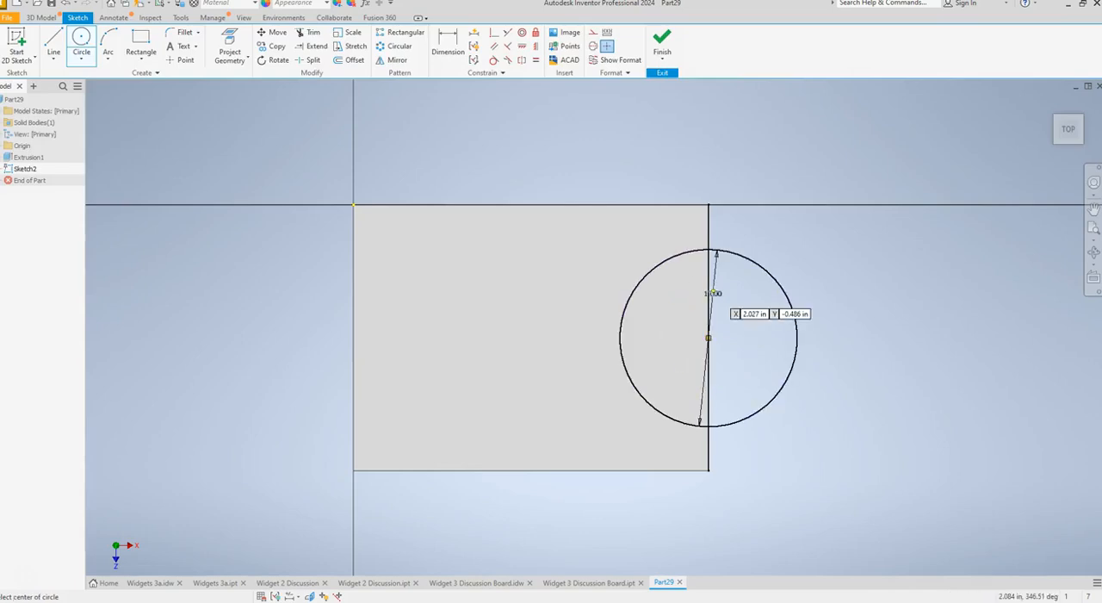
key(Escape)
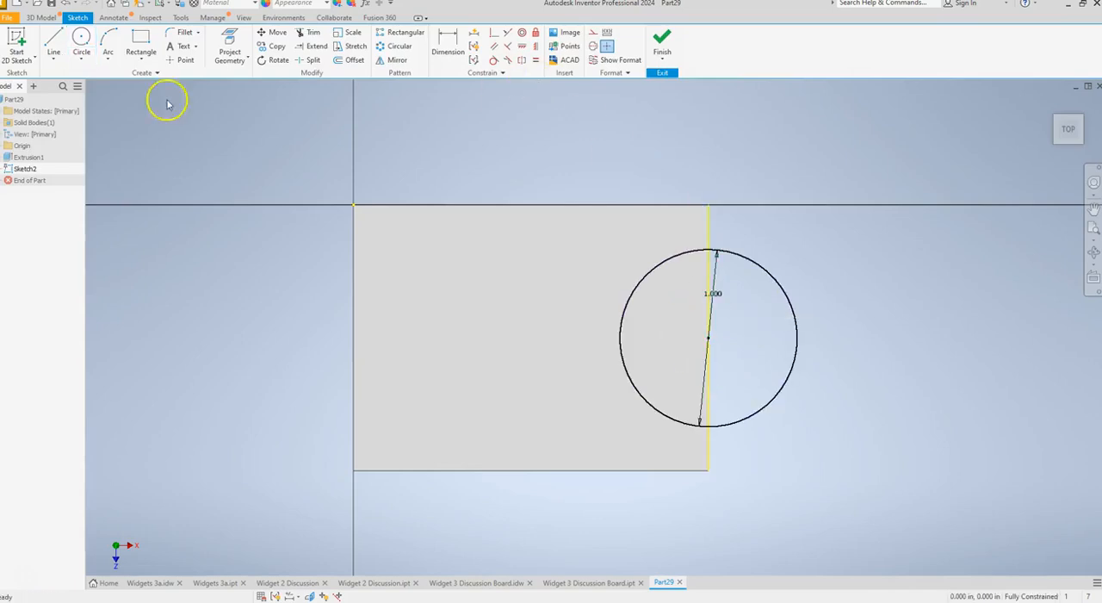
Cut the half circle inside the block down from the top face by 1.25 in using Extrude.
click(40, 19)
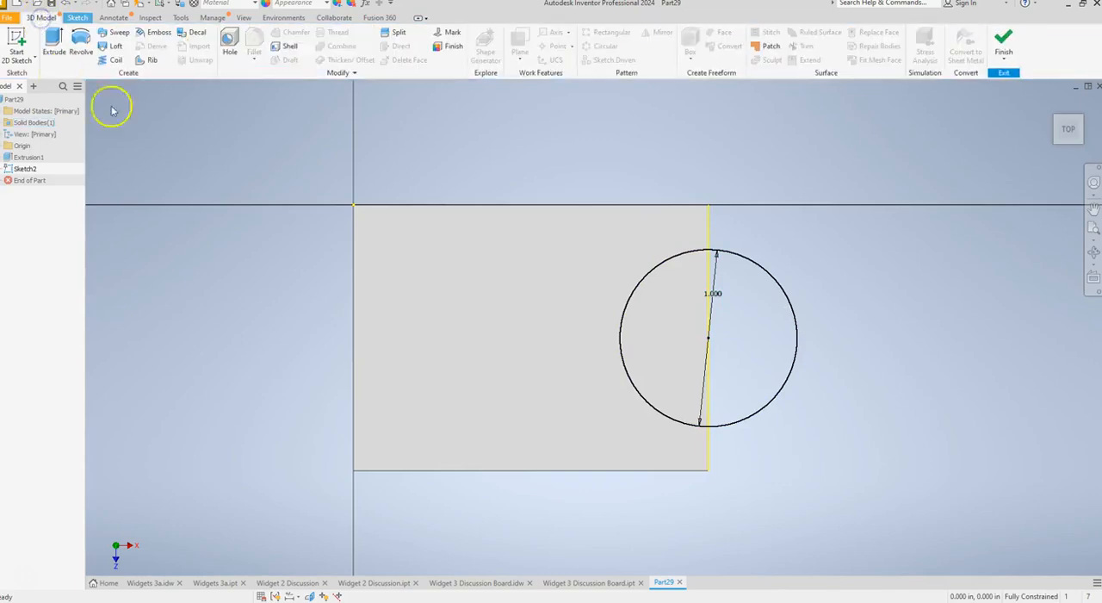
click(1071, 131)
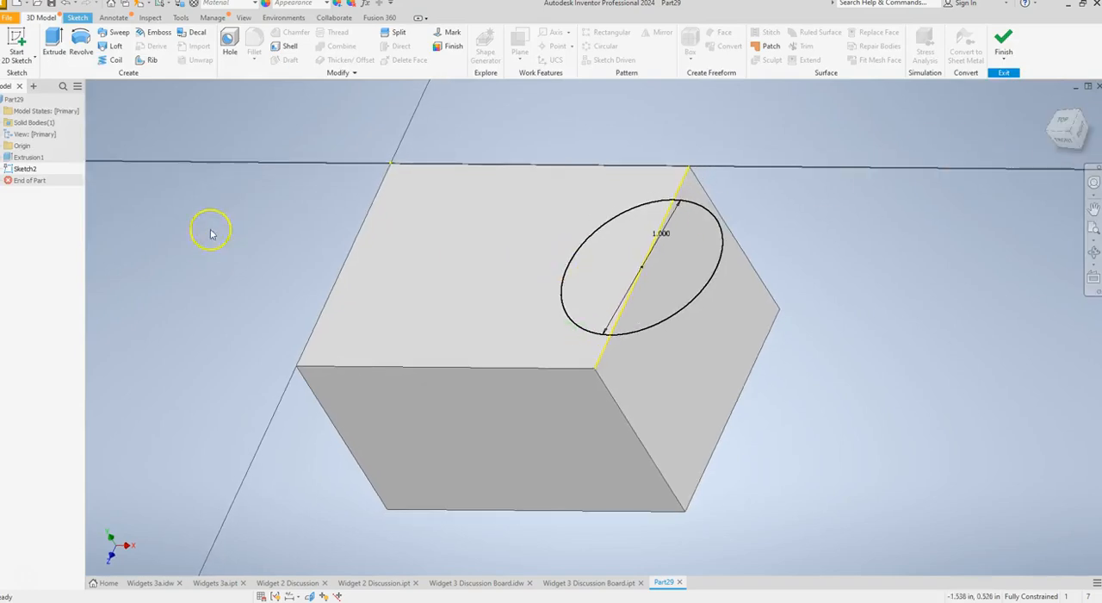
click(54, 42)
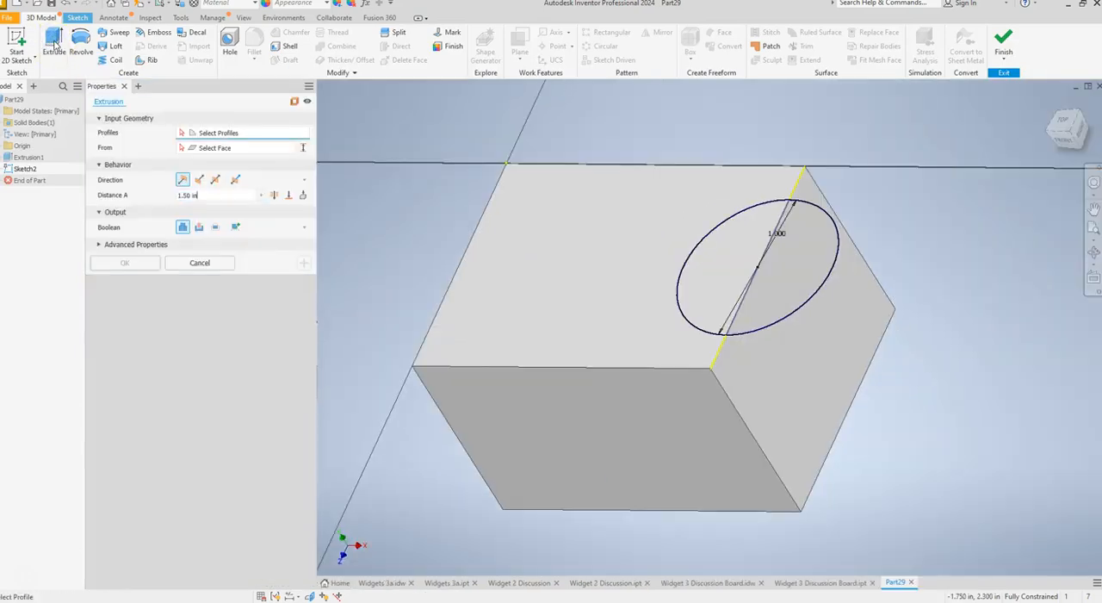
click(185, 196)
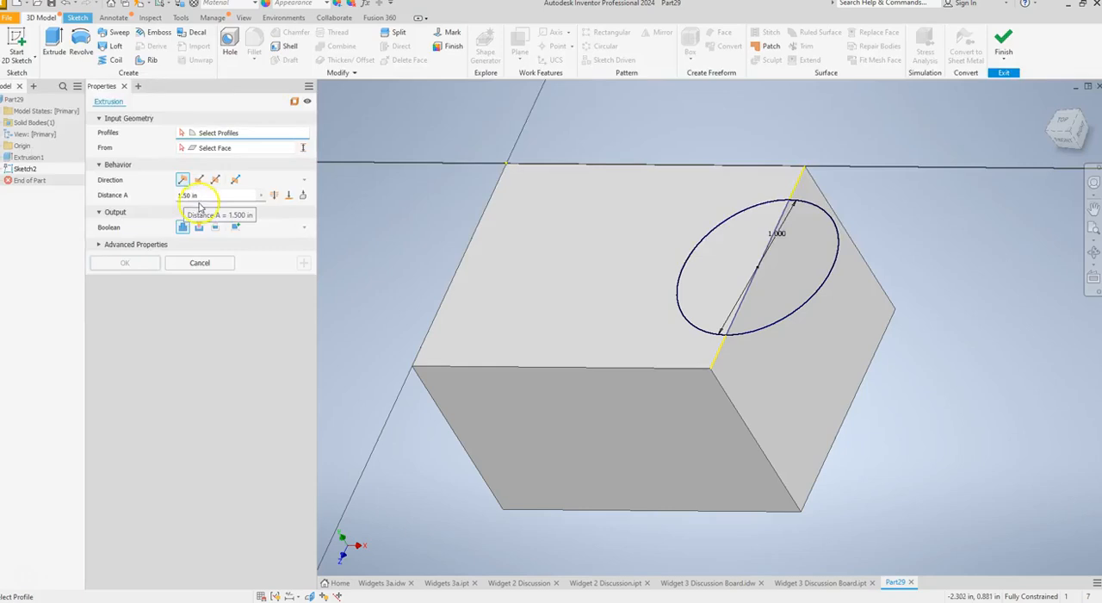
click(199, 178)
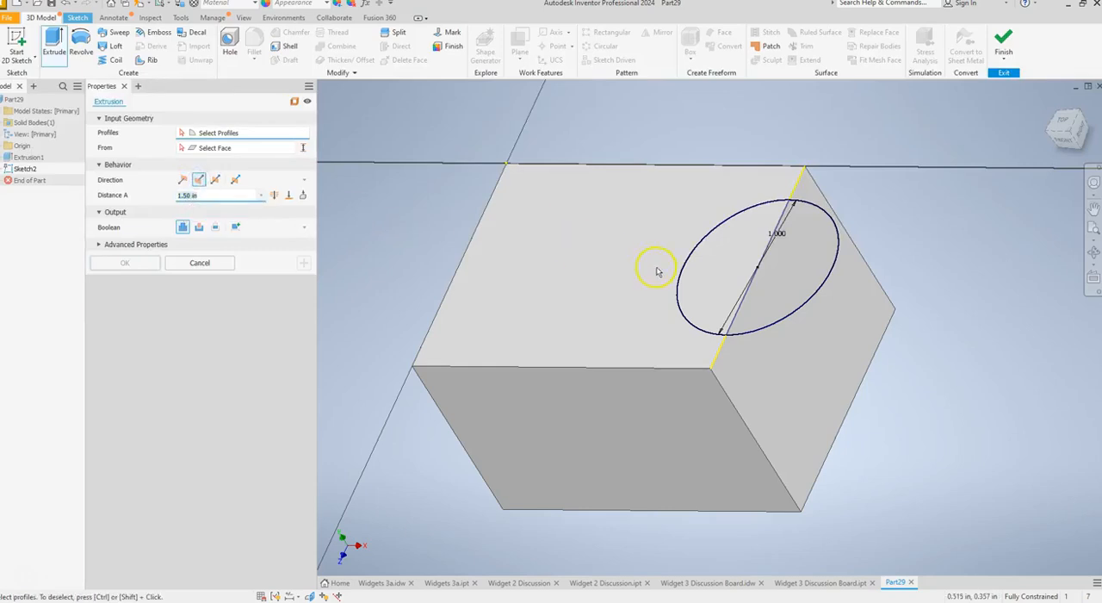
click(699, 275)
click(187, 195)
double_click(187, 195)
text(1)
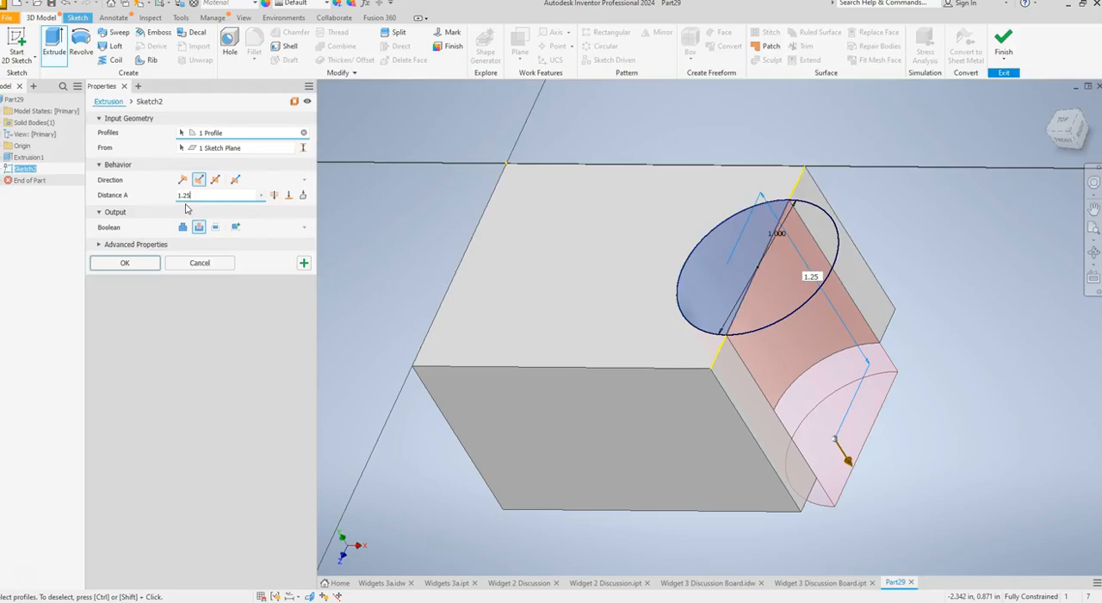
text(.25)
click(143, 263)
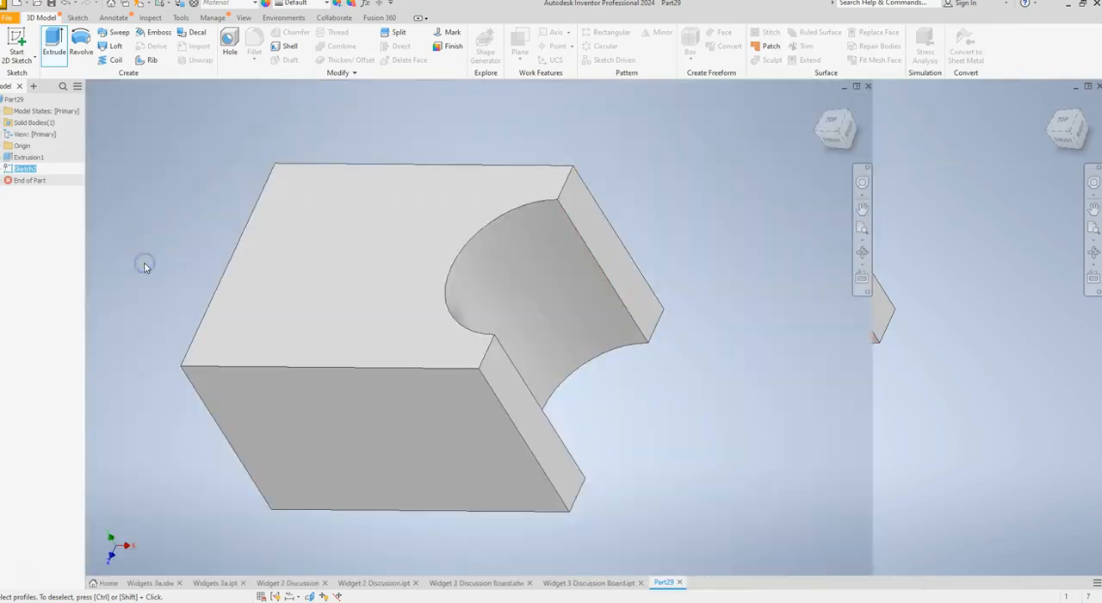
click(1051, 107)
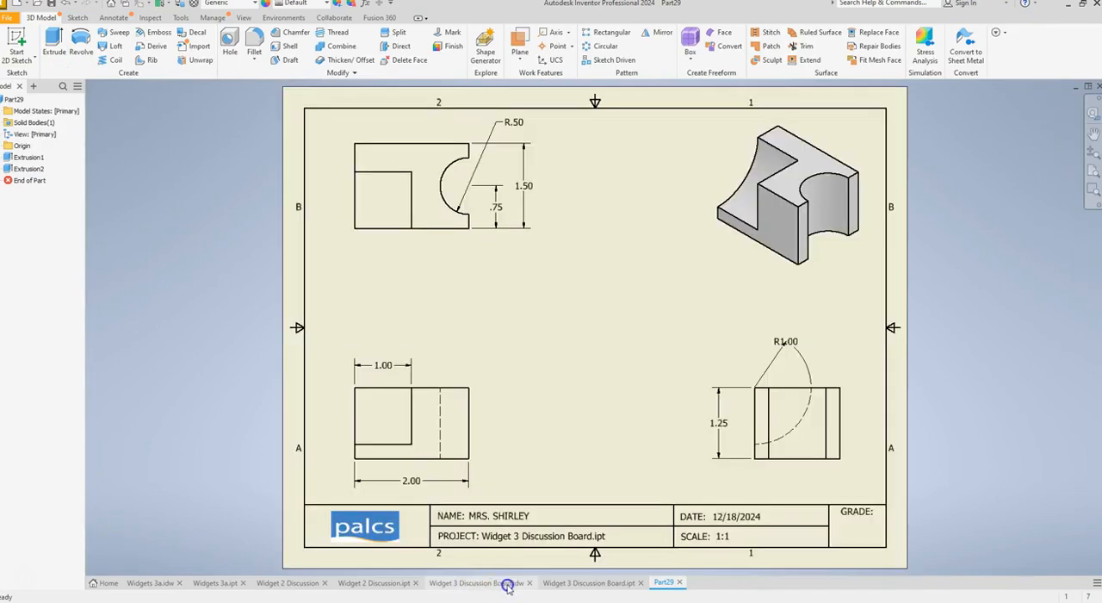
Compare the part with the finished Widget 3 model and examine its drawing for the radius and depth of the curved corner cutout.
click(508, 585)
click(566, 582)
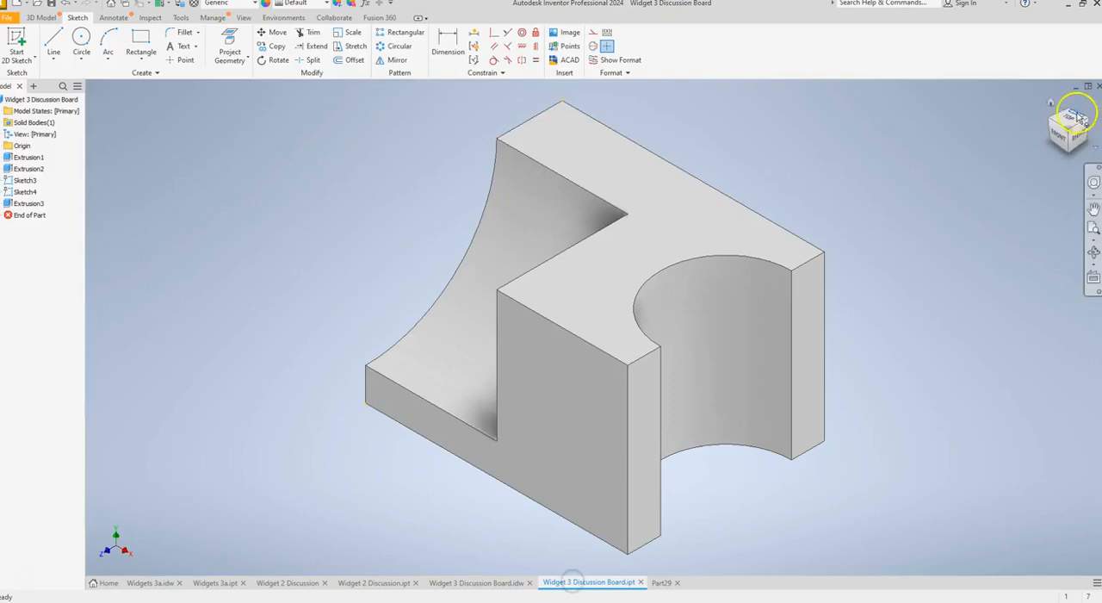
click(655, 583)
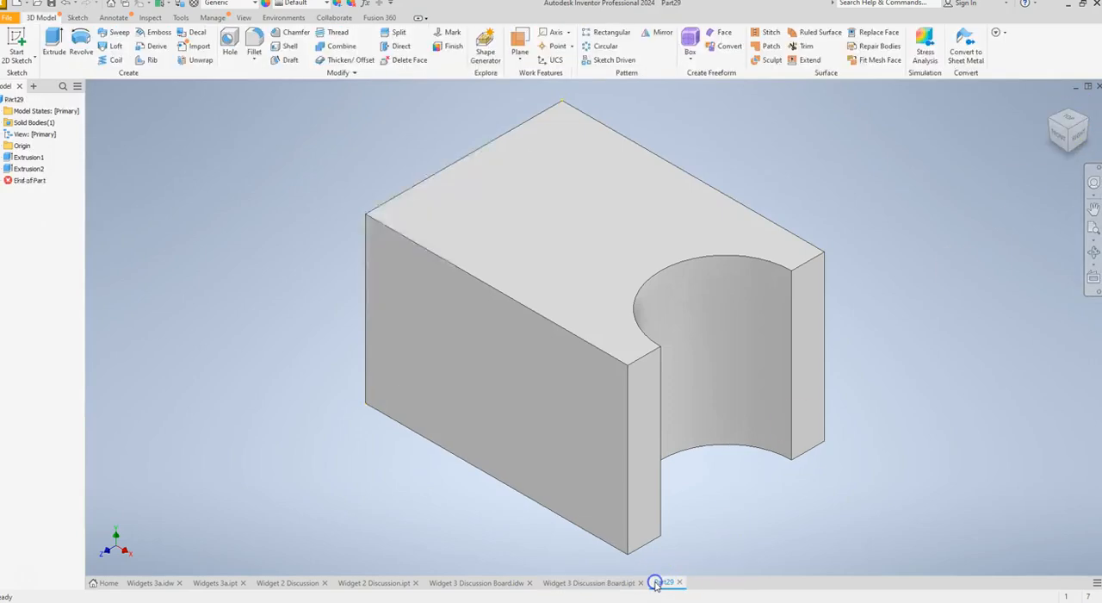
click(607, 583)
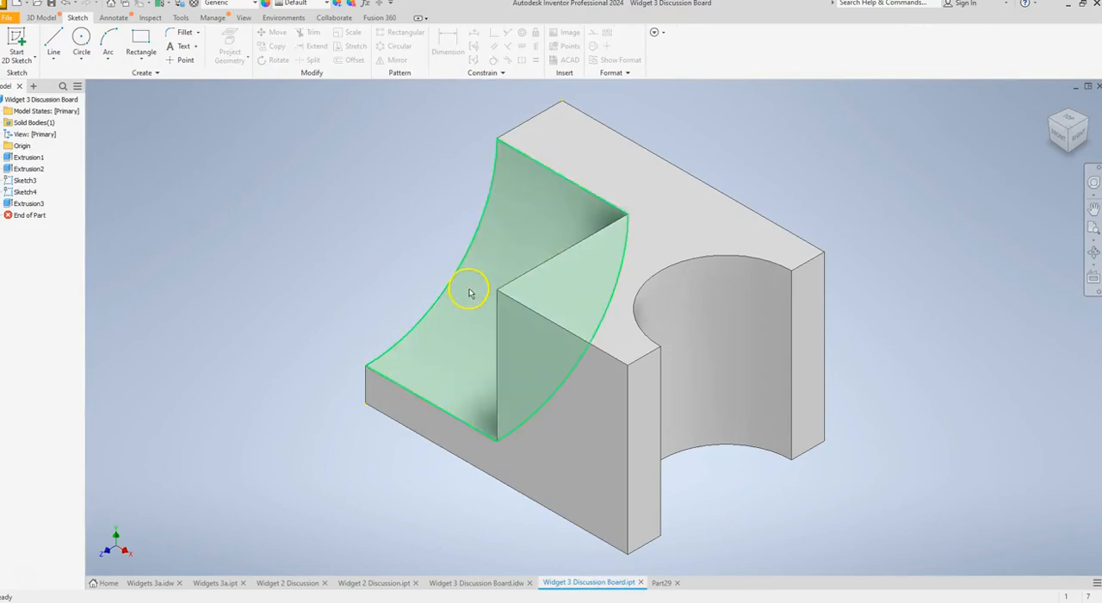
click(478, 583)
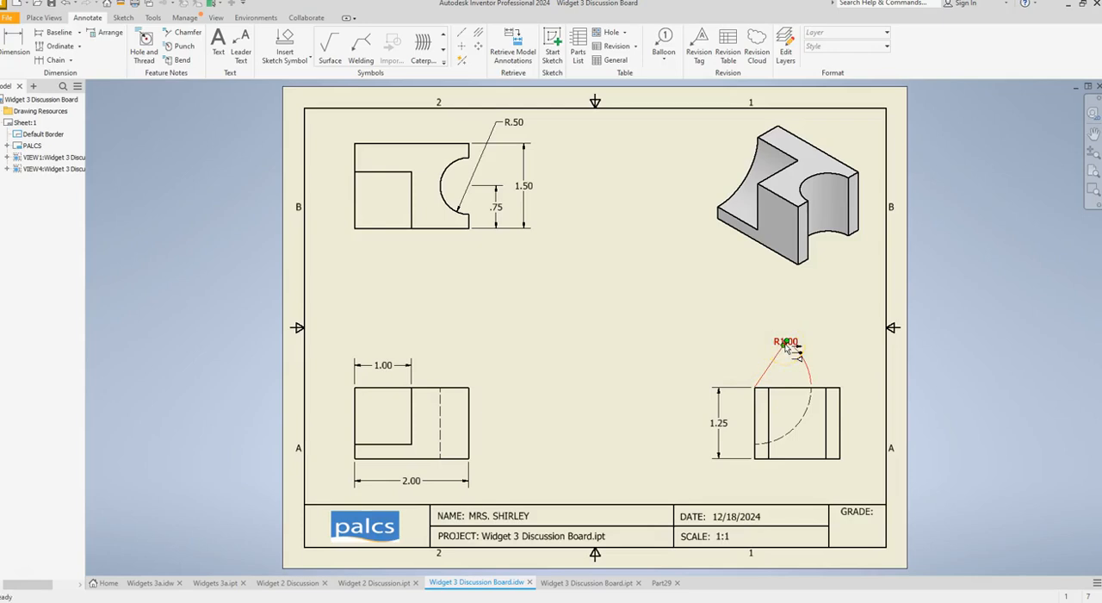
click(701, 308)
click(663, 583)
click(556, 176)
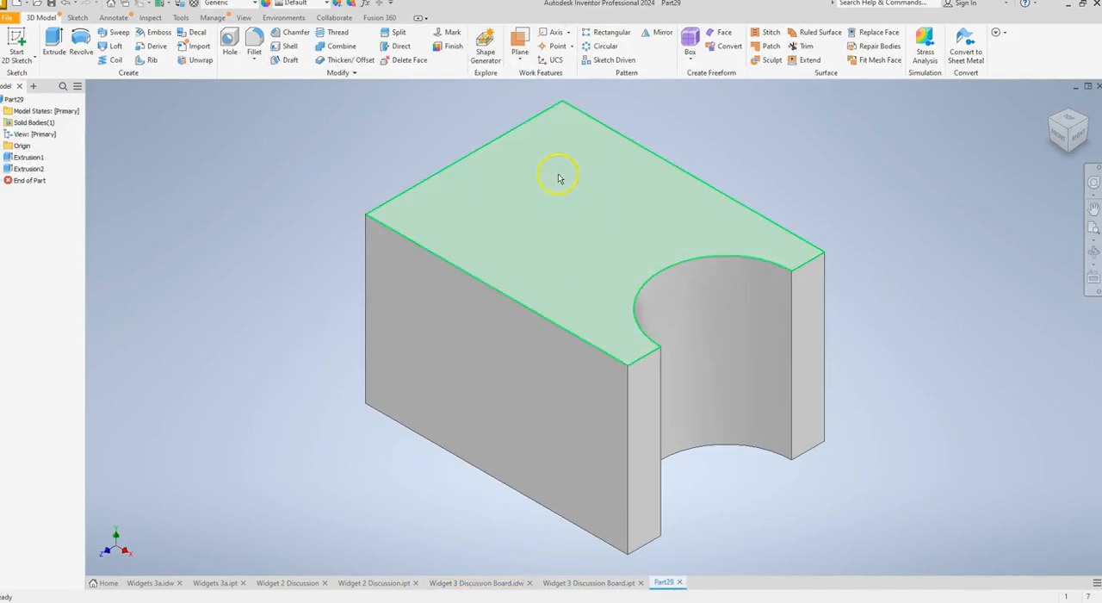
click(689, 353)
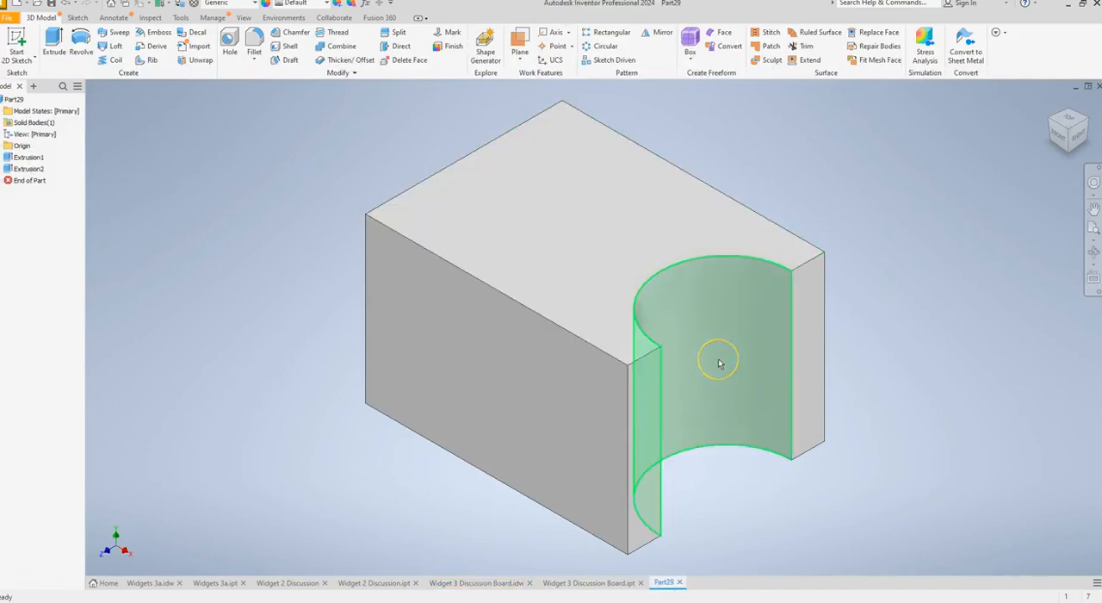
click(736, 380)
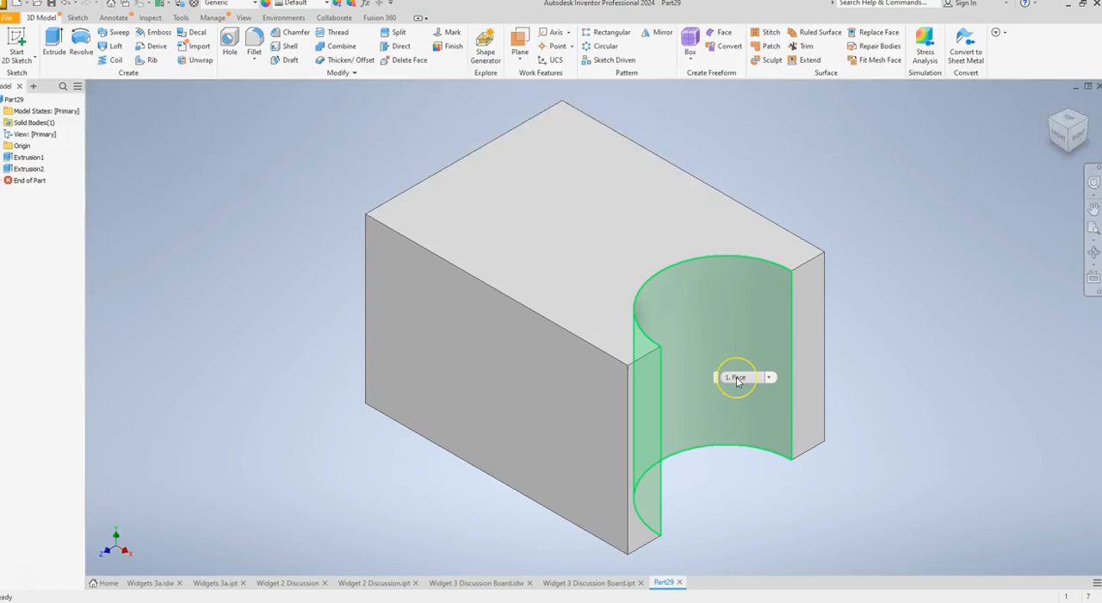
click(987, 263)
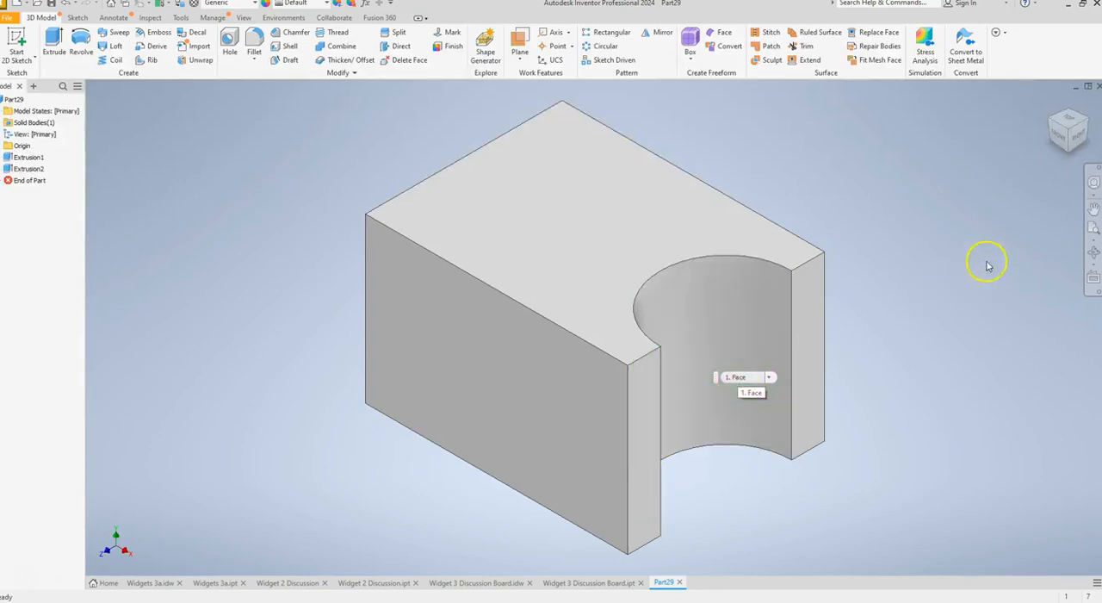
Start a 2D sketch on the left face of the block.
click(1058, 136)
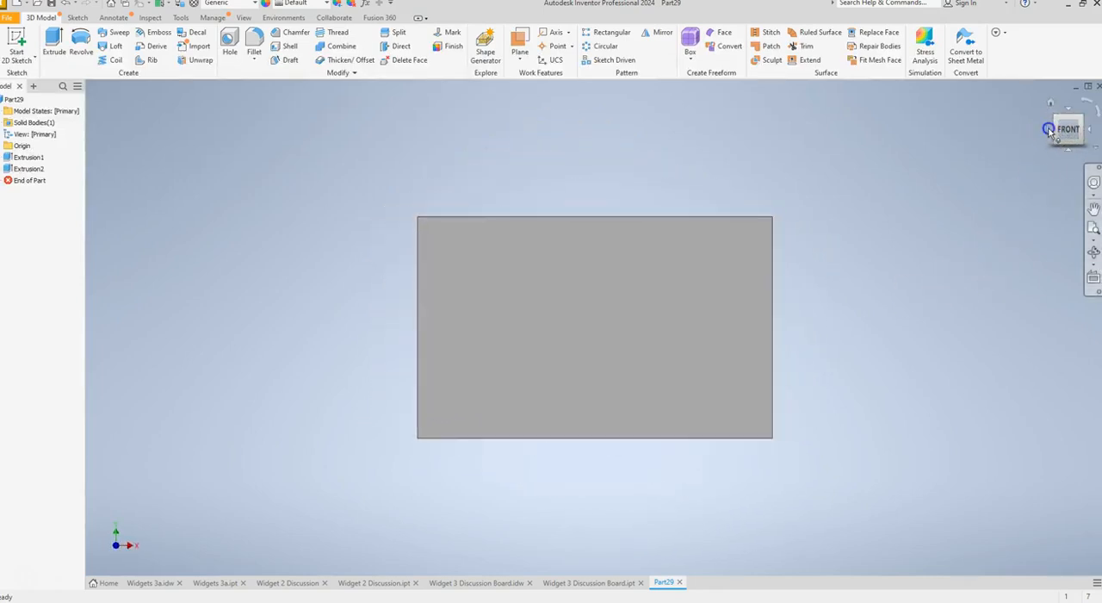
click(1049, 130)
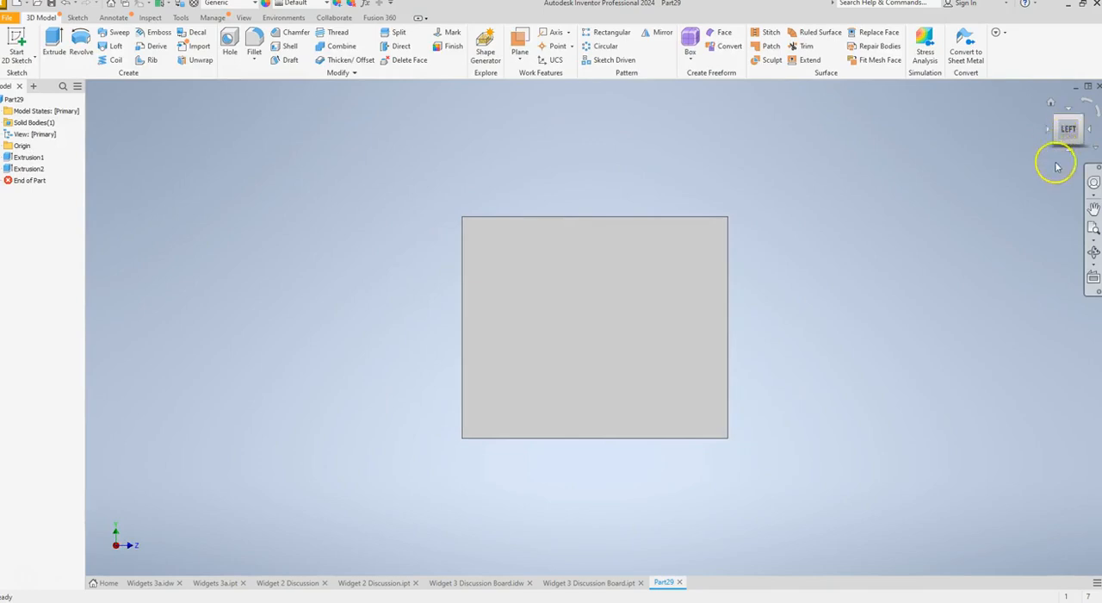
click(31, 50)
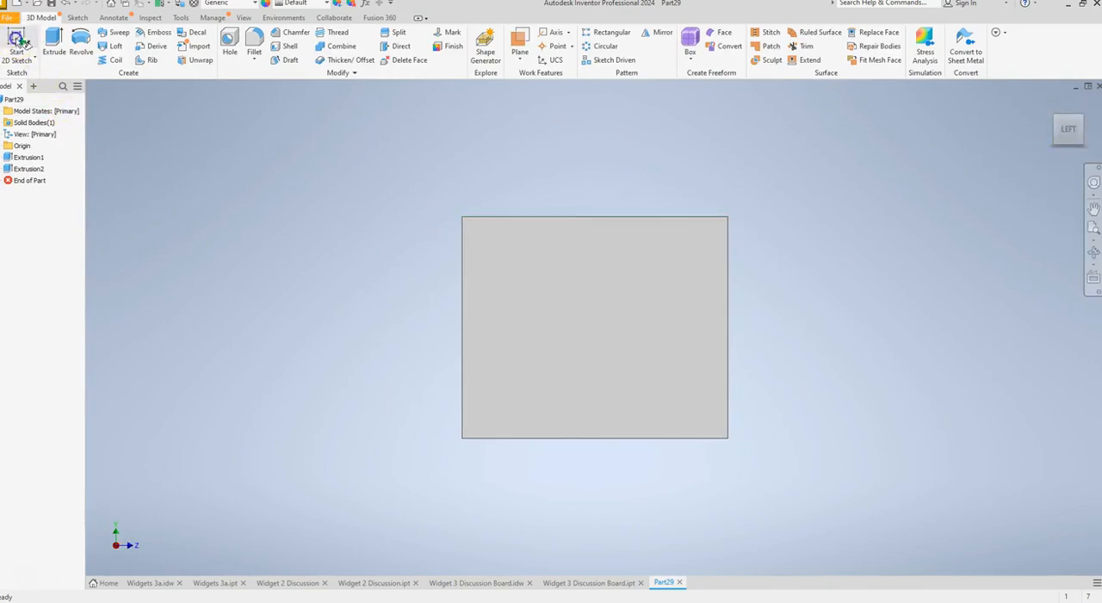
click(70, 57)
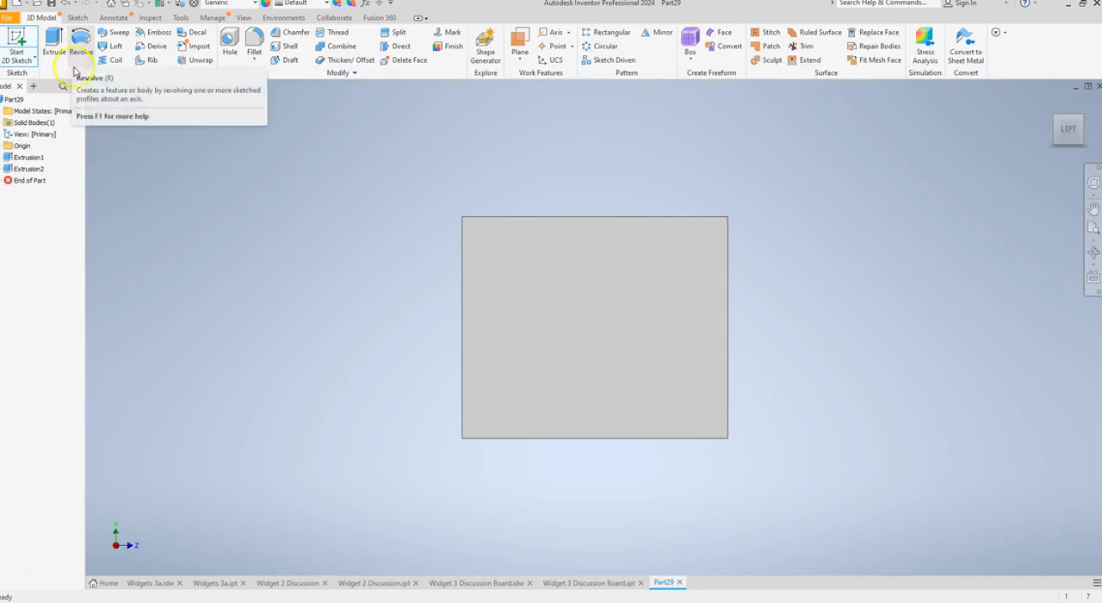
click(629, 306)
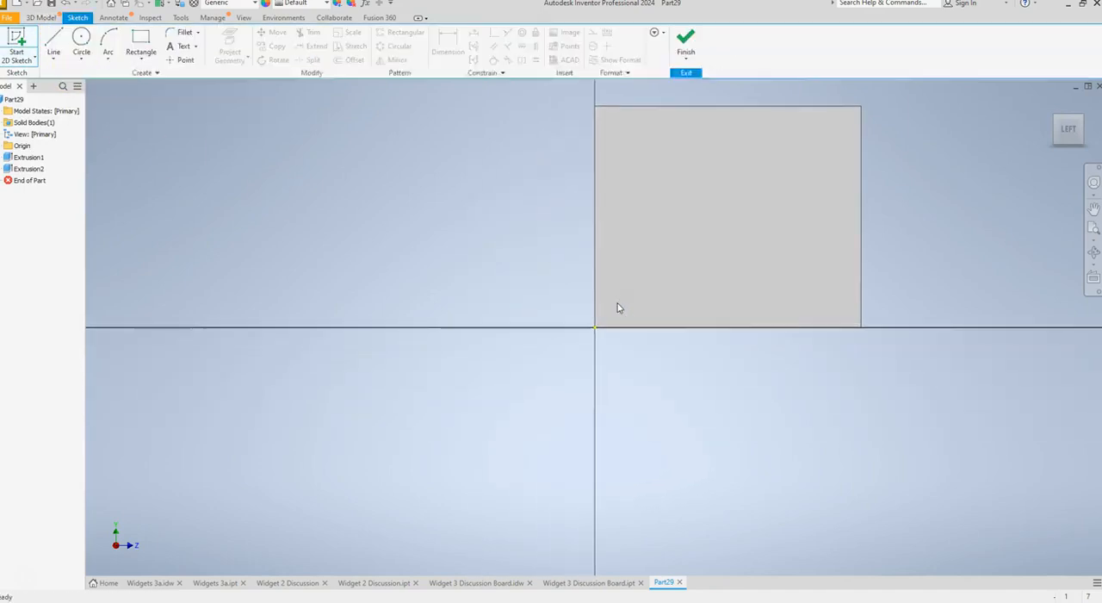
Draw a circle 2 in in diameter centred on the upper front corner of the left face.
click(81, 39)
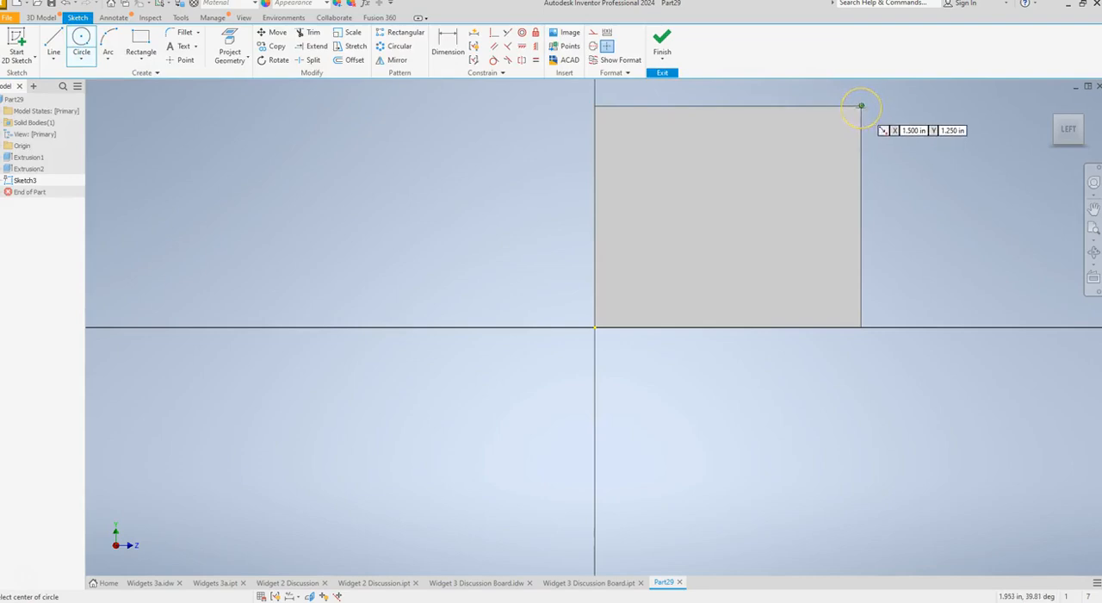
click(861, 106)
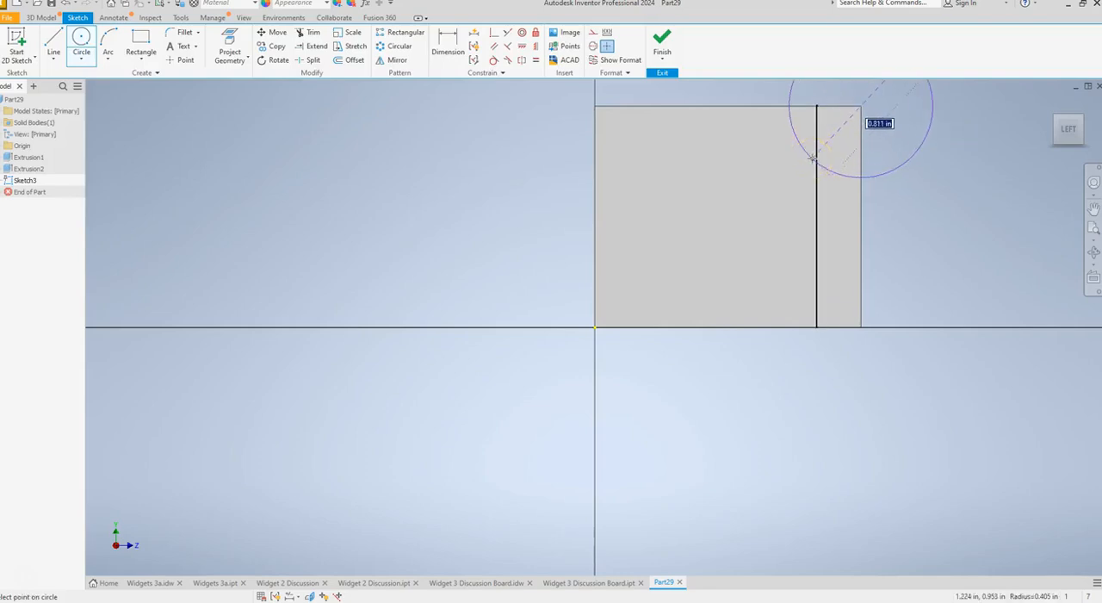
text(2)
key(Return)
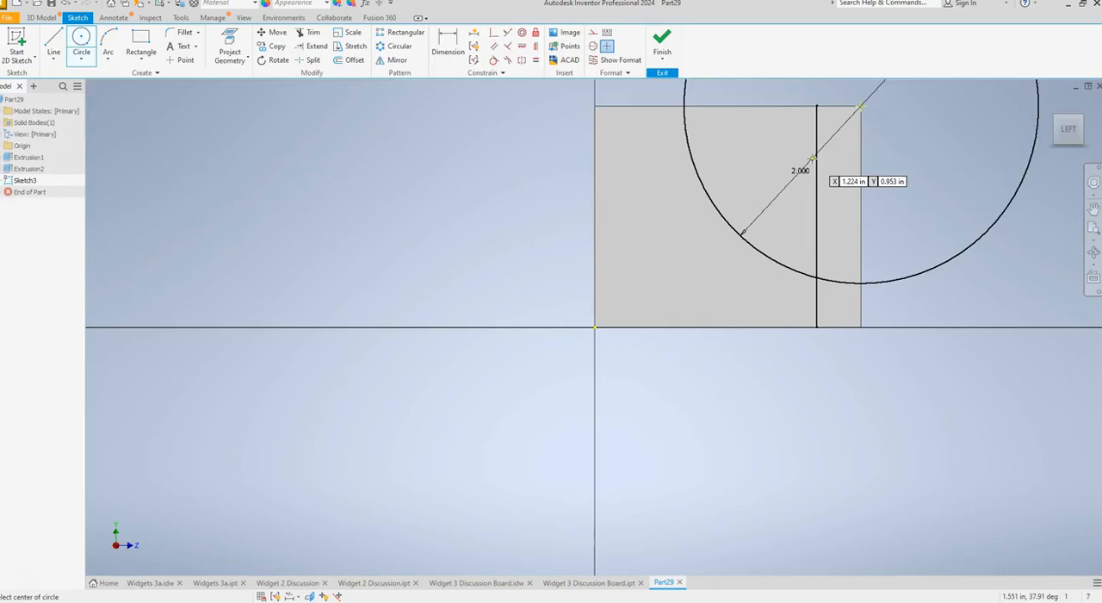
key(Escape)
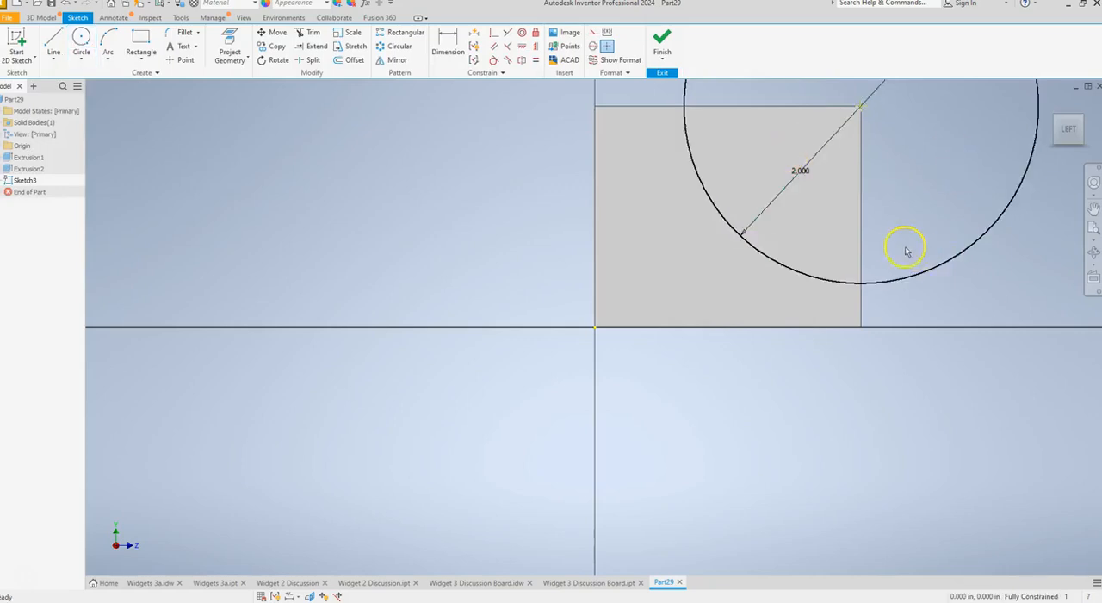
scroll(906, 251, up, 3)
scroll(900, 250, down, 3)
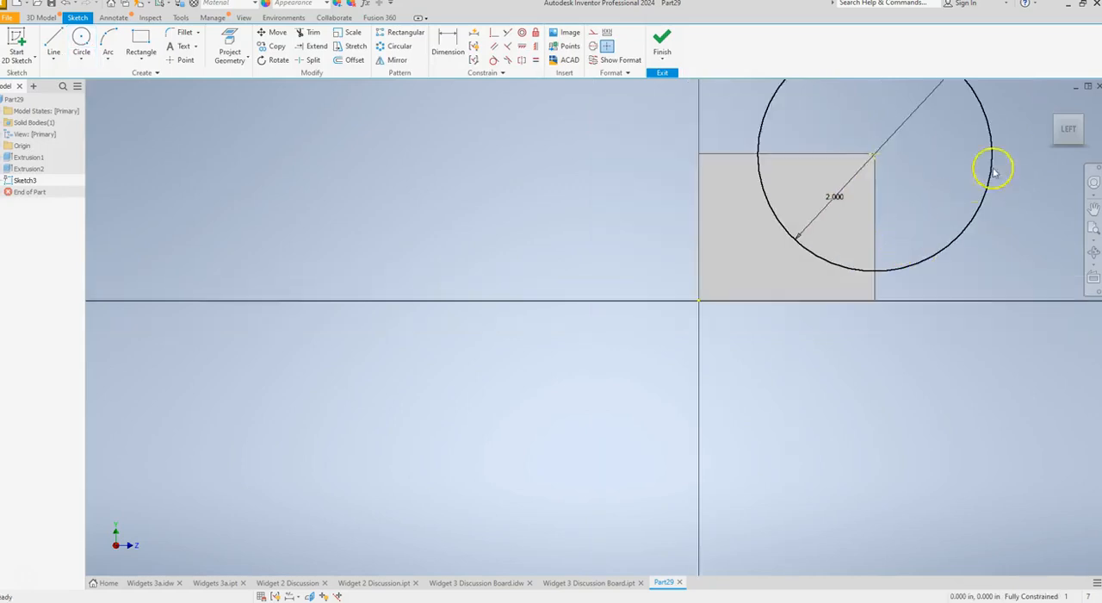
Extrude the 2 in circle 1 in into the block as a cut to form the curved corner cutout.
click(1053, 104)
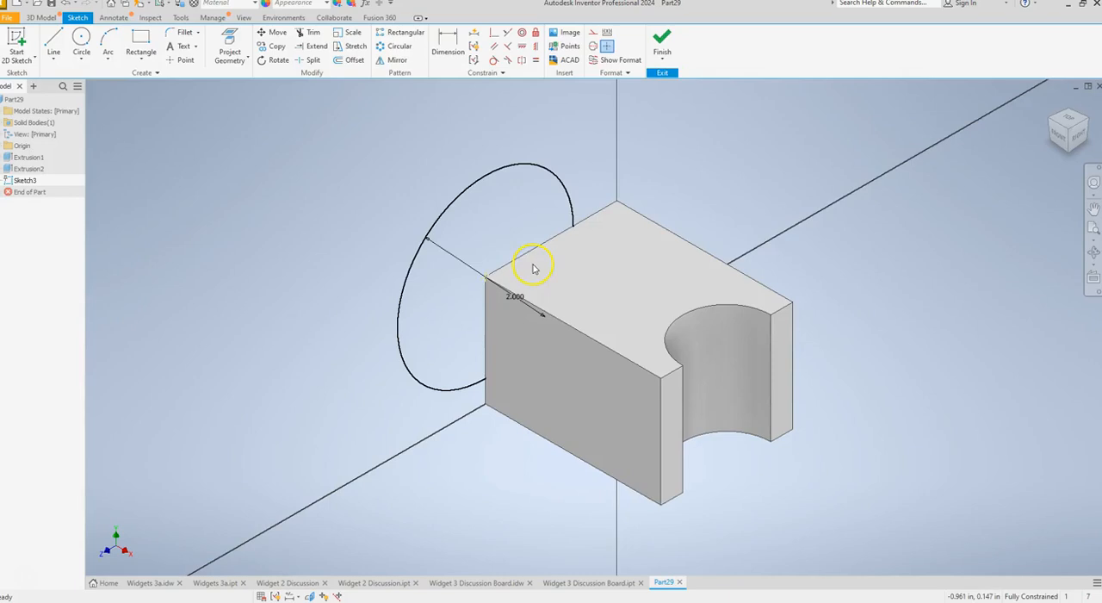
click(45, 19)
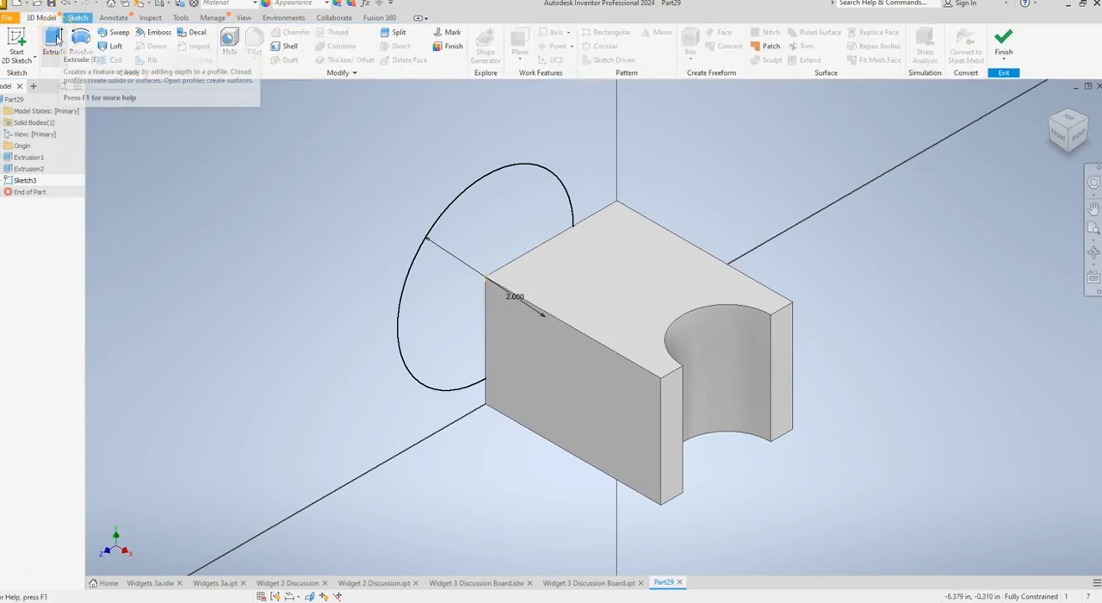
click(54, 39)
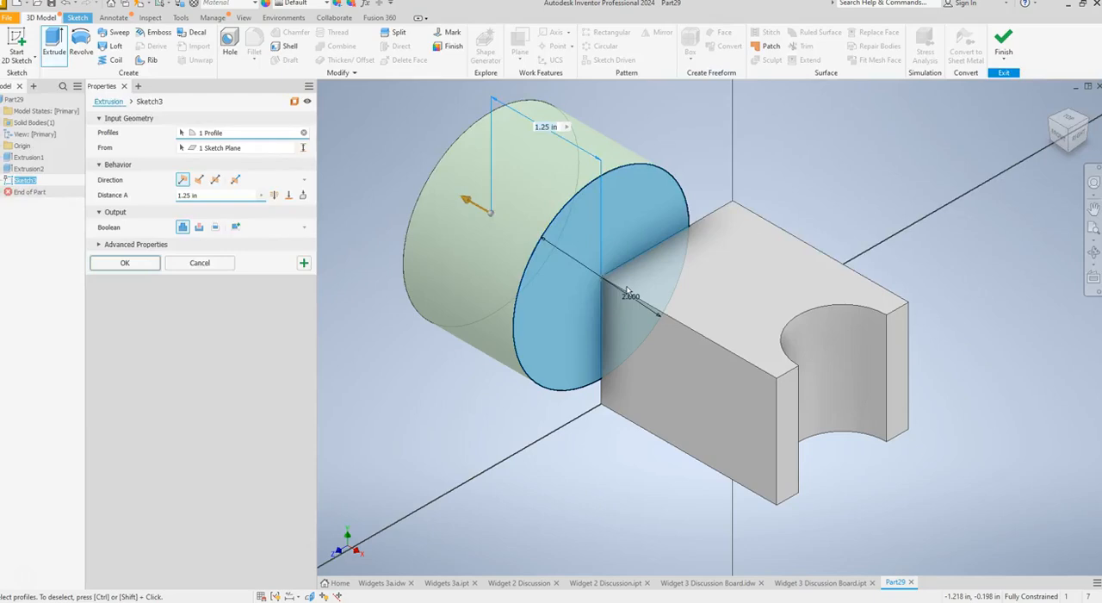
click(200, 179)
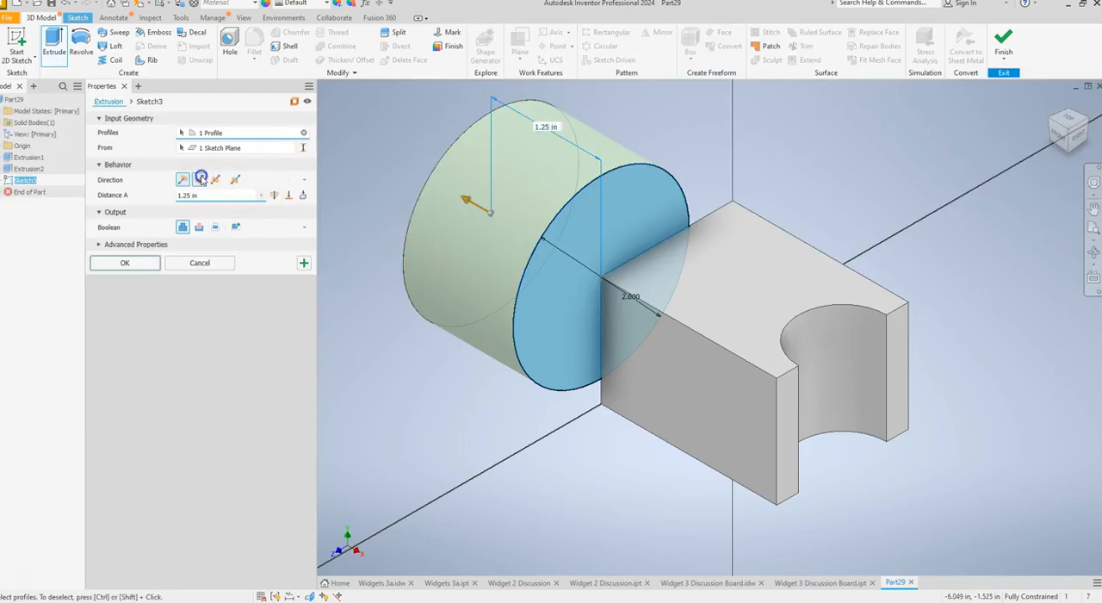
drag(203, 195, 177, 193)
text(1)
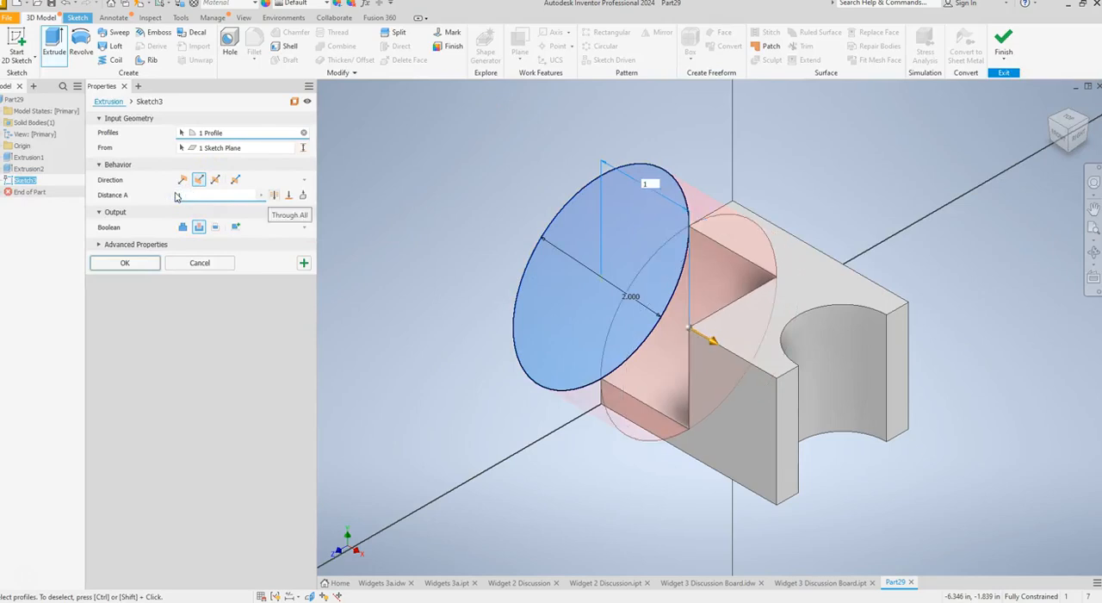
click(124, 263)
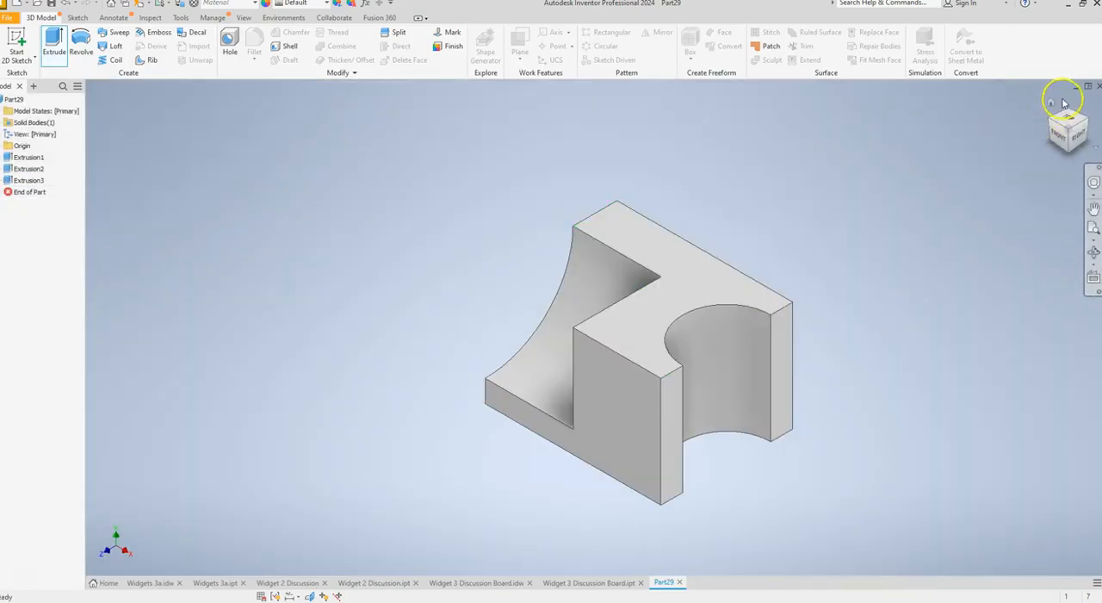
click(1049, 103)
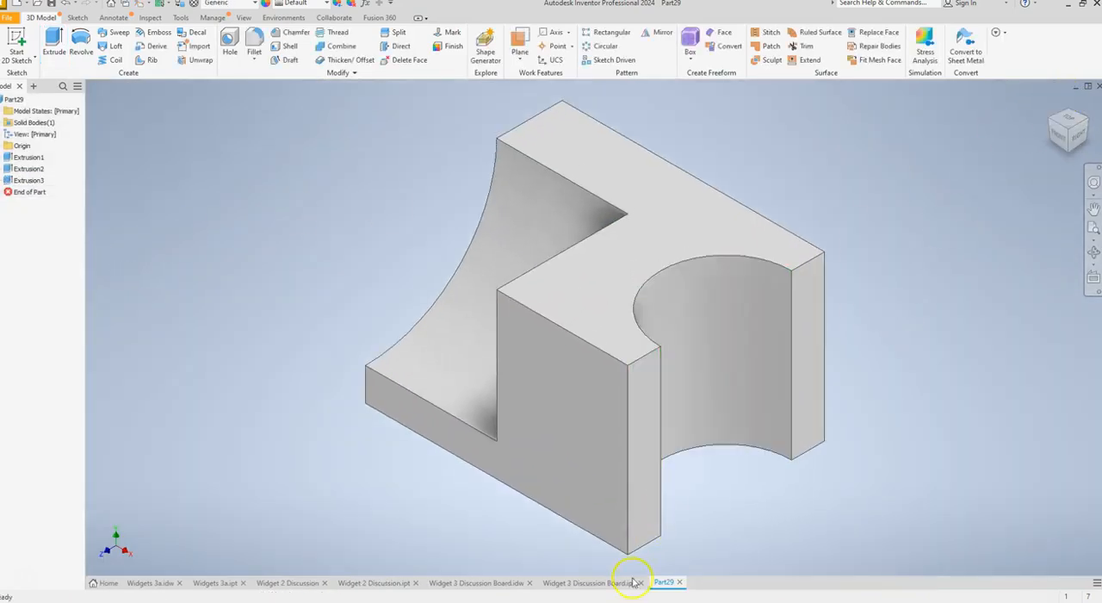
Compare the new part with the Widget 3 Discussion Board reference model.
click(577, 594)
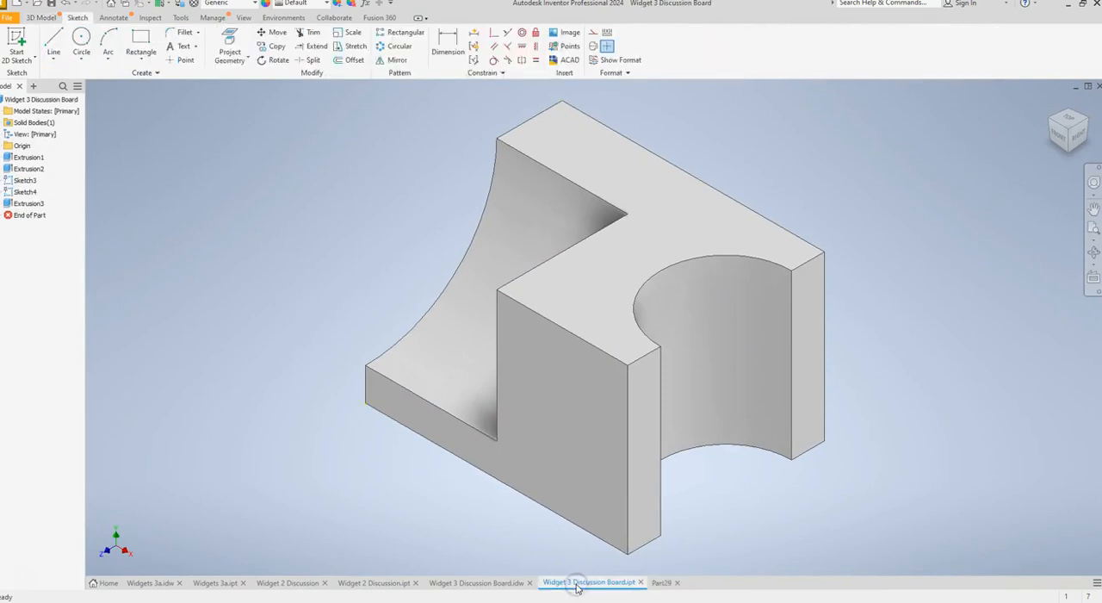
click(661, 587)
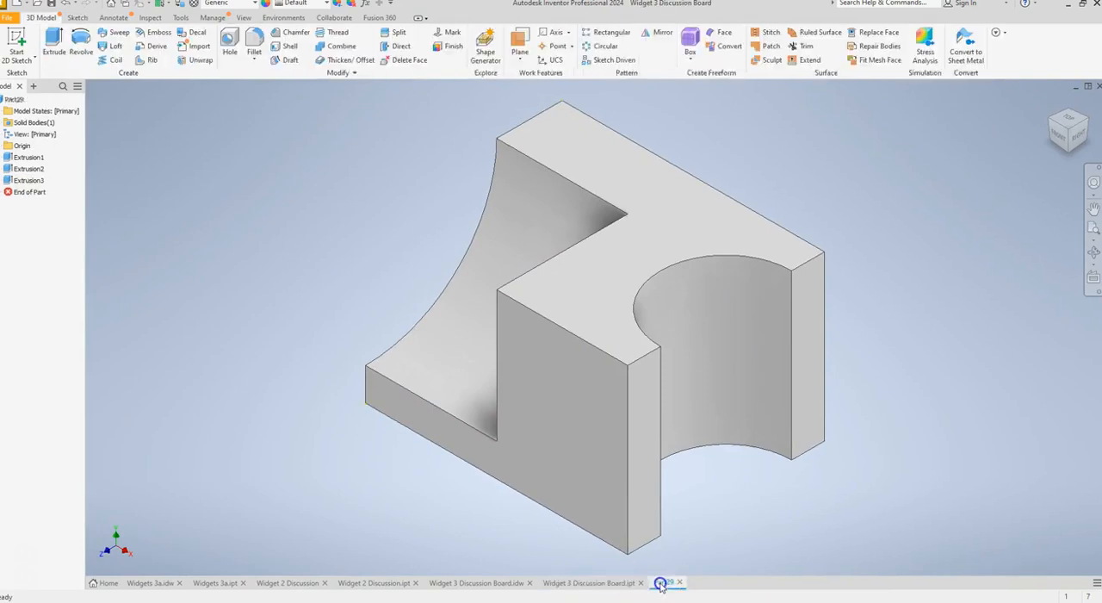
click(603, 583)
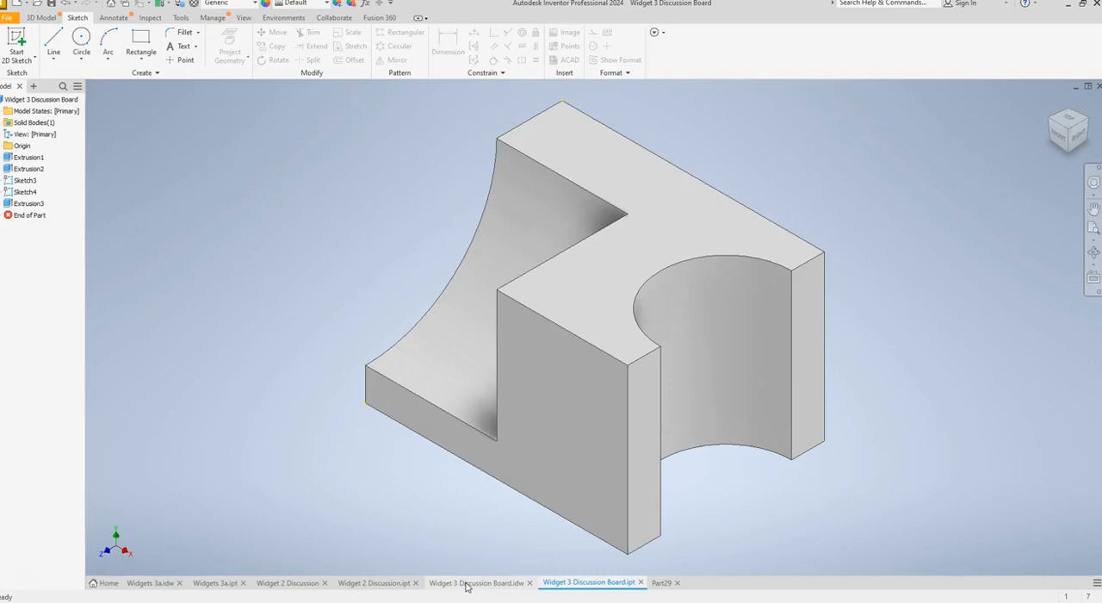